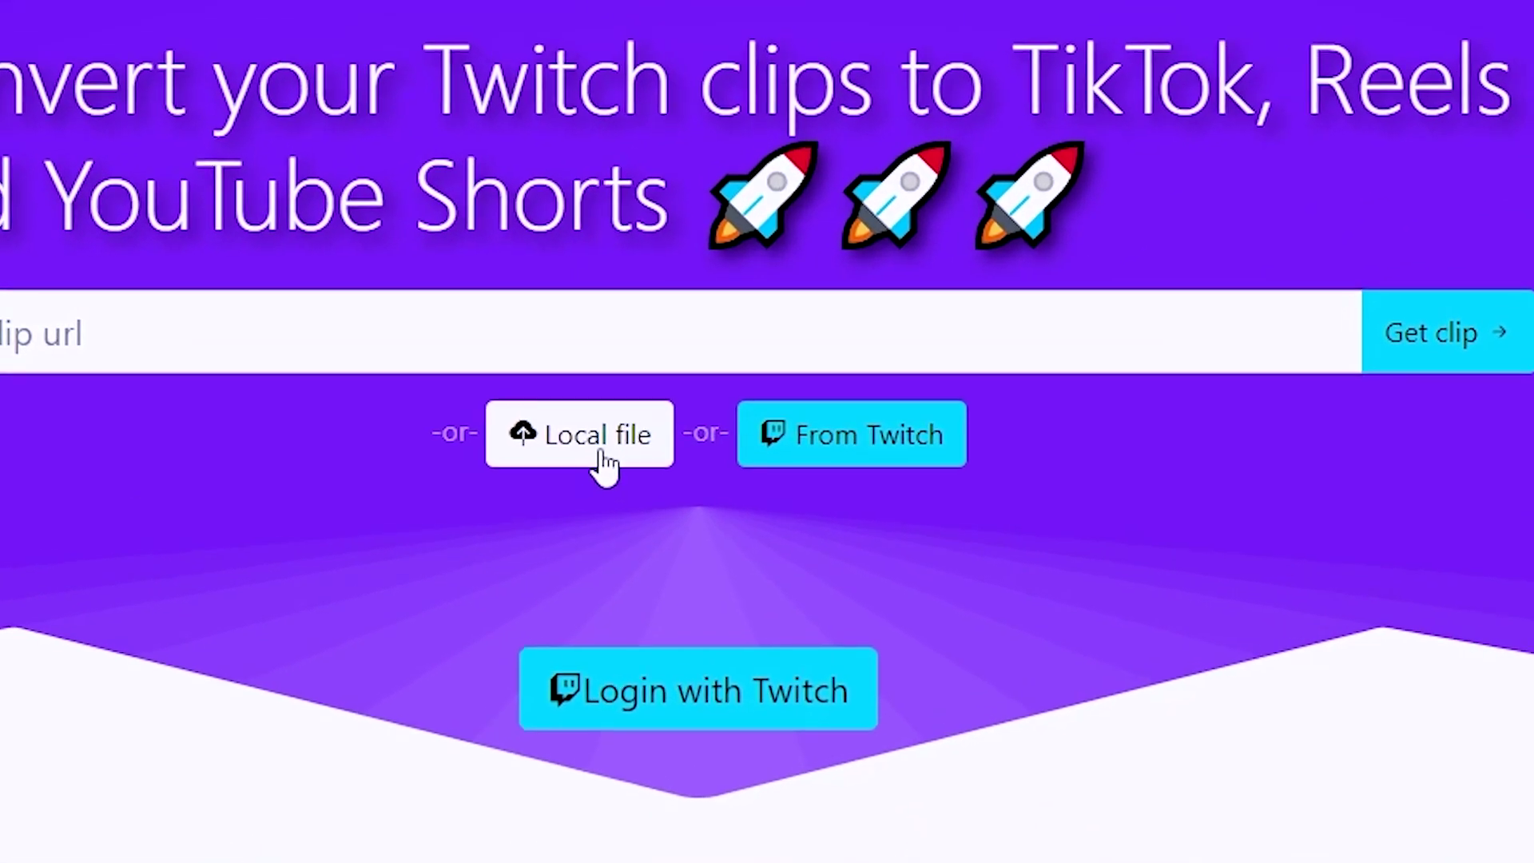
# Select mozamBIQUE.mp4 from the Clips2021 > may folder as the local file
pyautogui.click(681, 342)
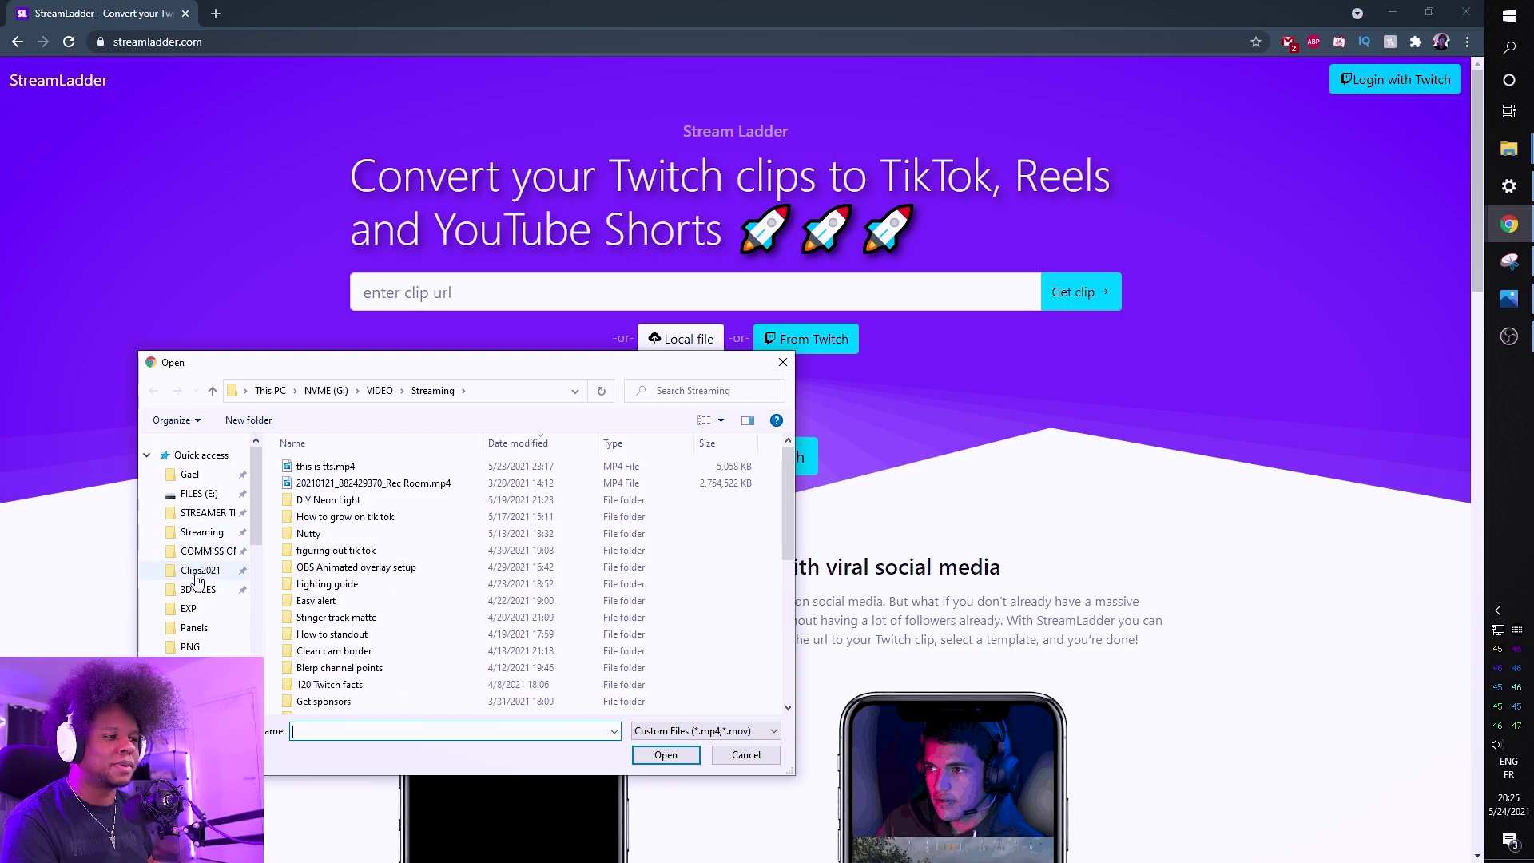
pyautogui.click(197, 574)
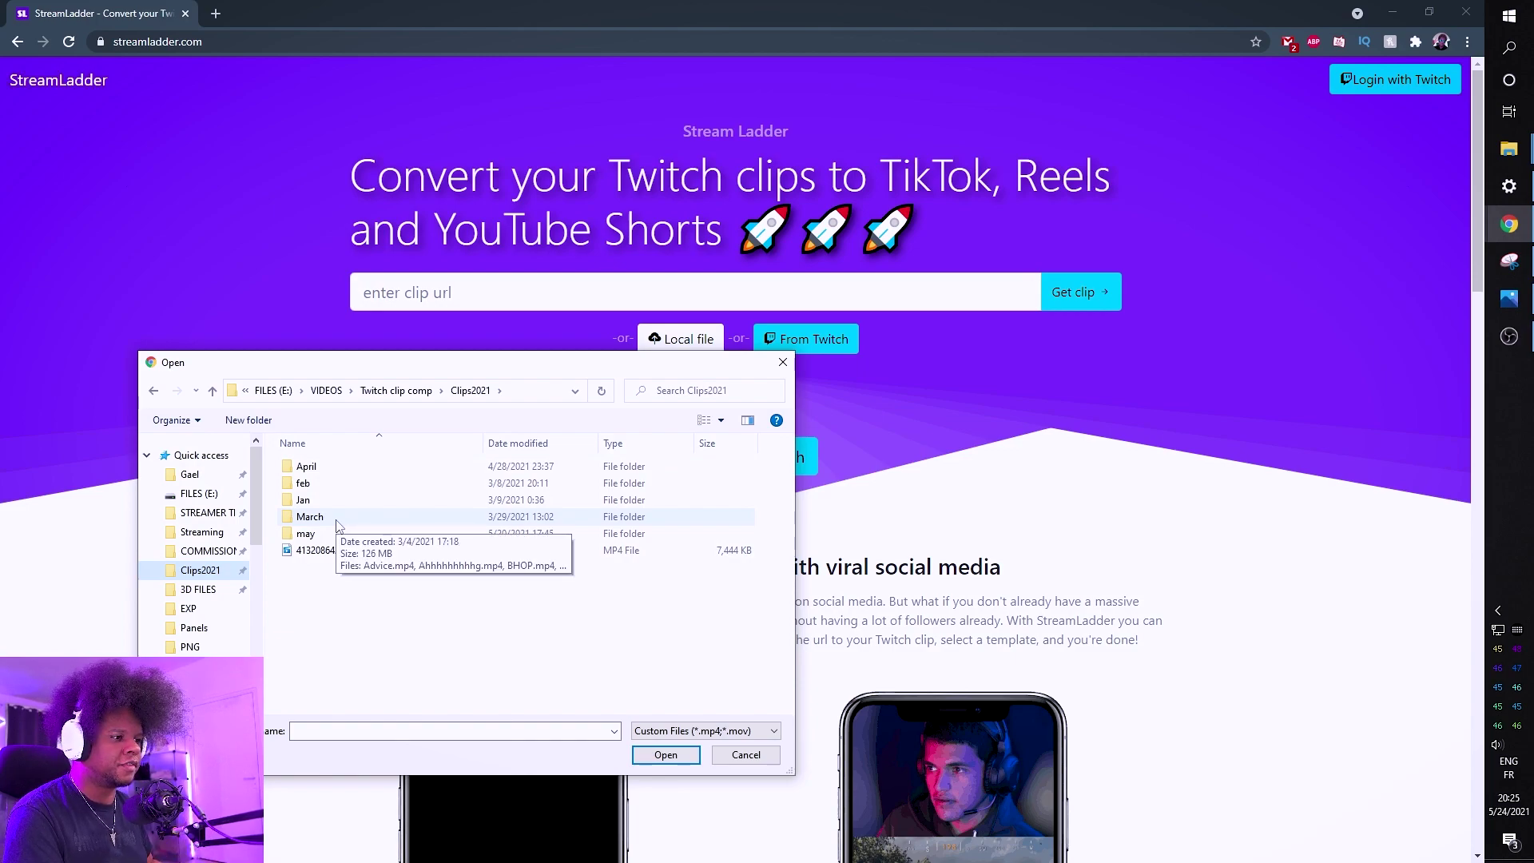
pyautogui.doubleClick(306, 533)
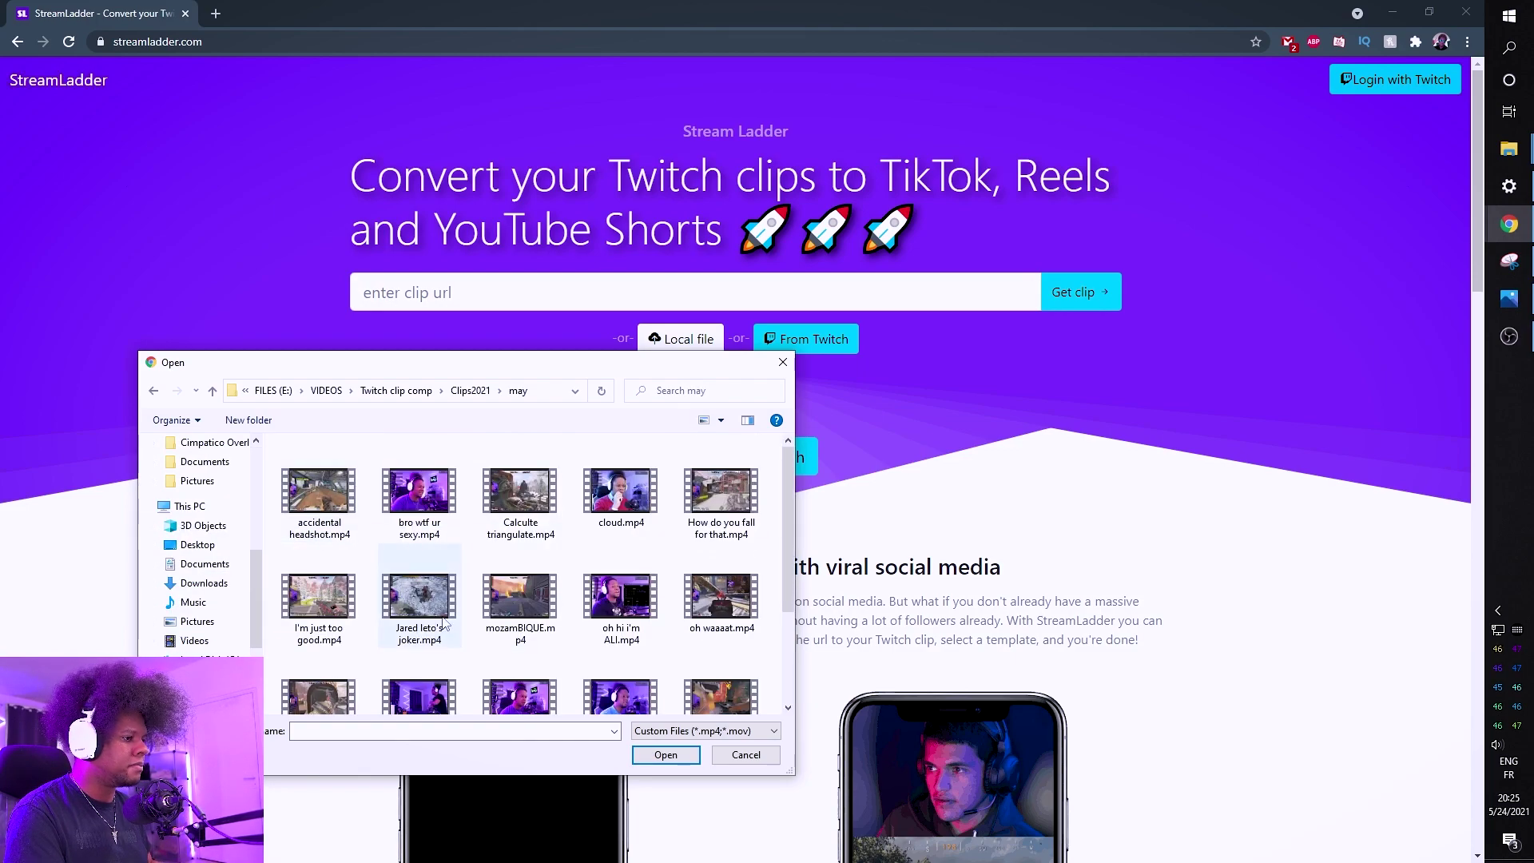
pyautogui.moveTo(420, 605)
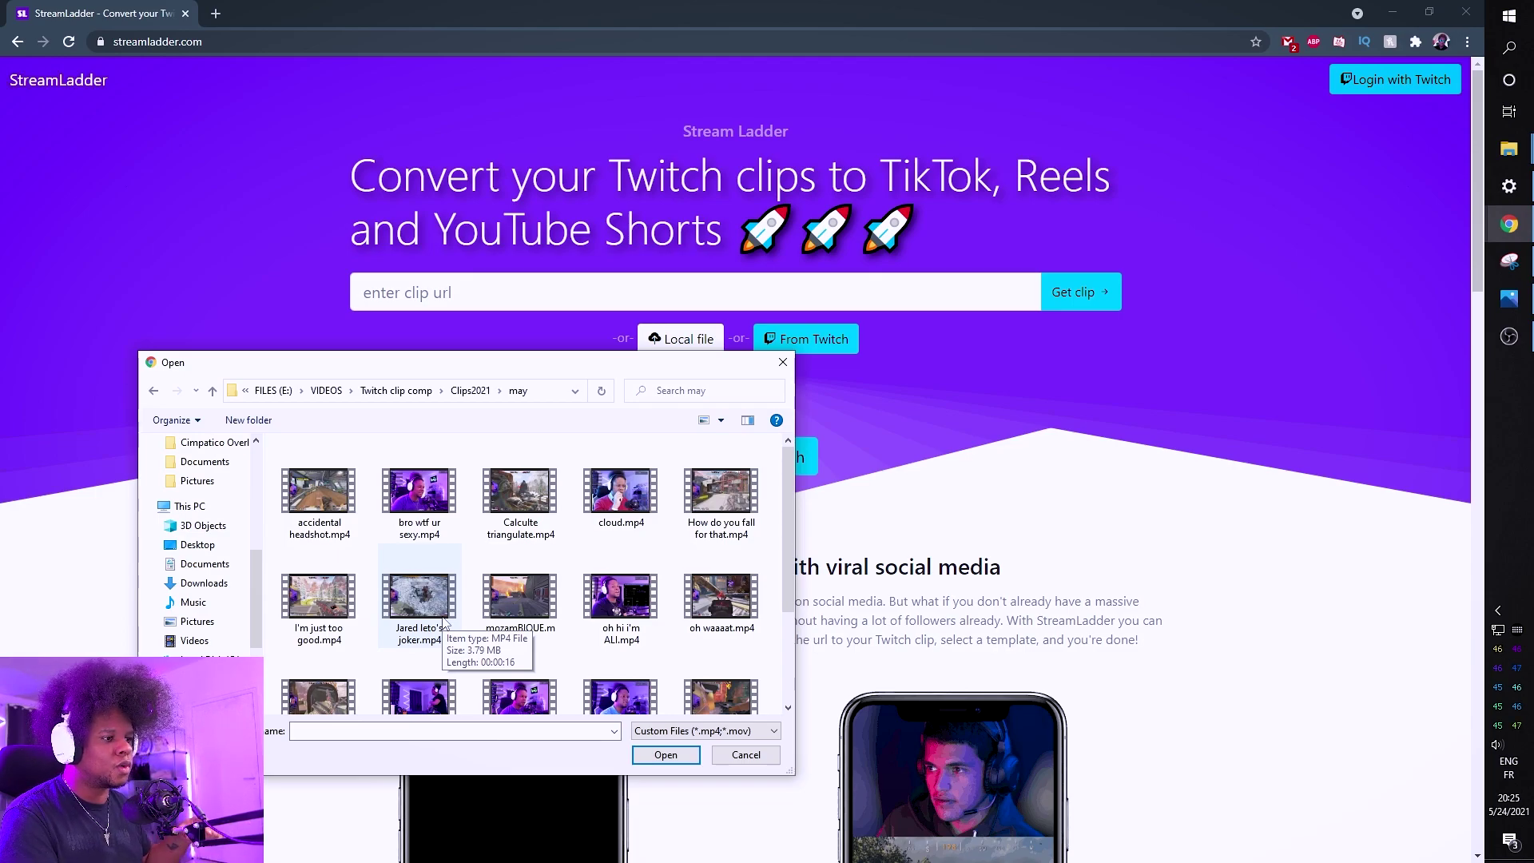
pyautogui.scroll(-1, 443, 600)
pyautogui.click(746, 471)
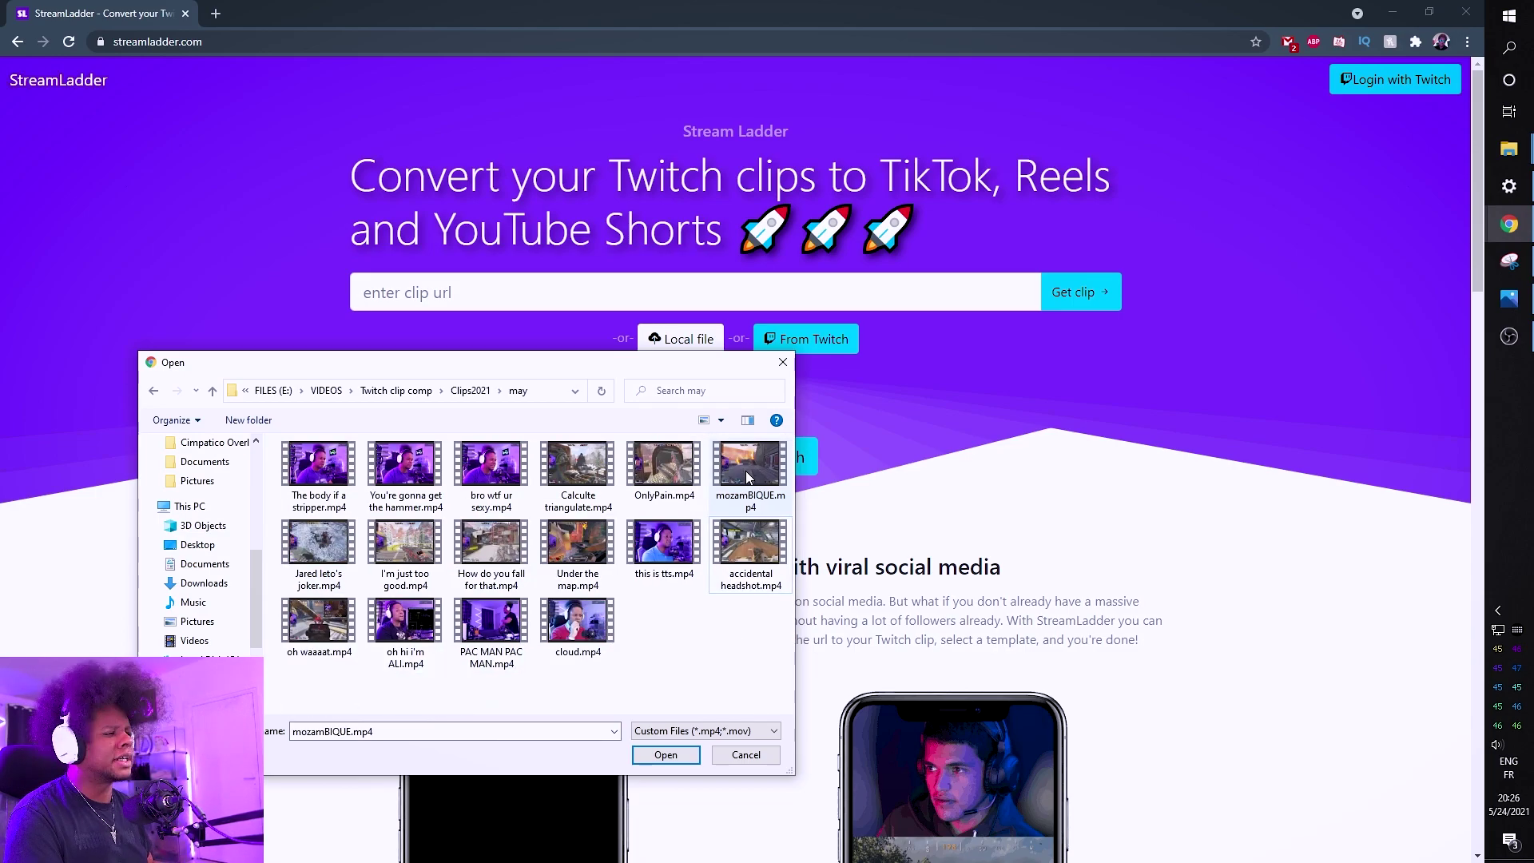
# Preview the mozamBIQUE clip in the video player, then pause and close it
pyautogui.rightClick(747, 470)
pyautogui.click(672, 508)
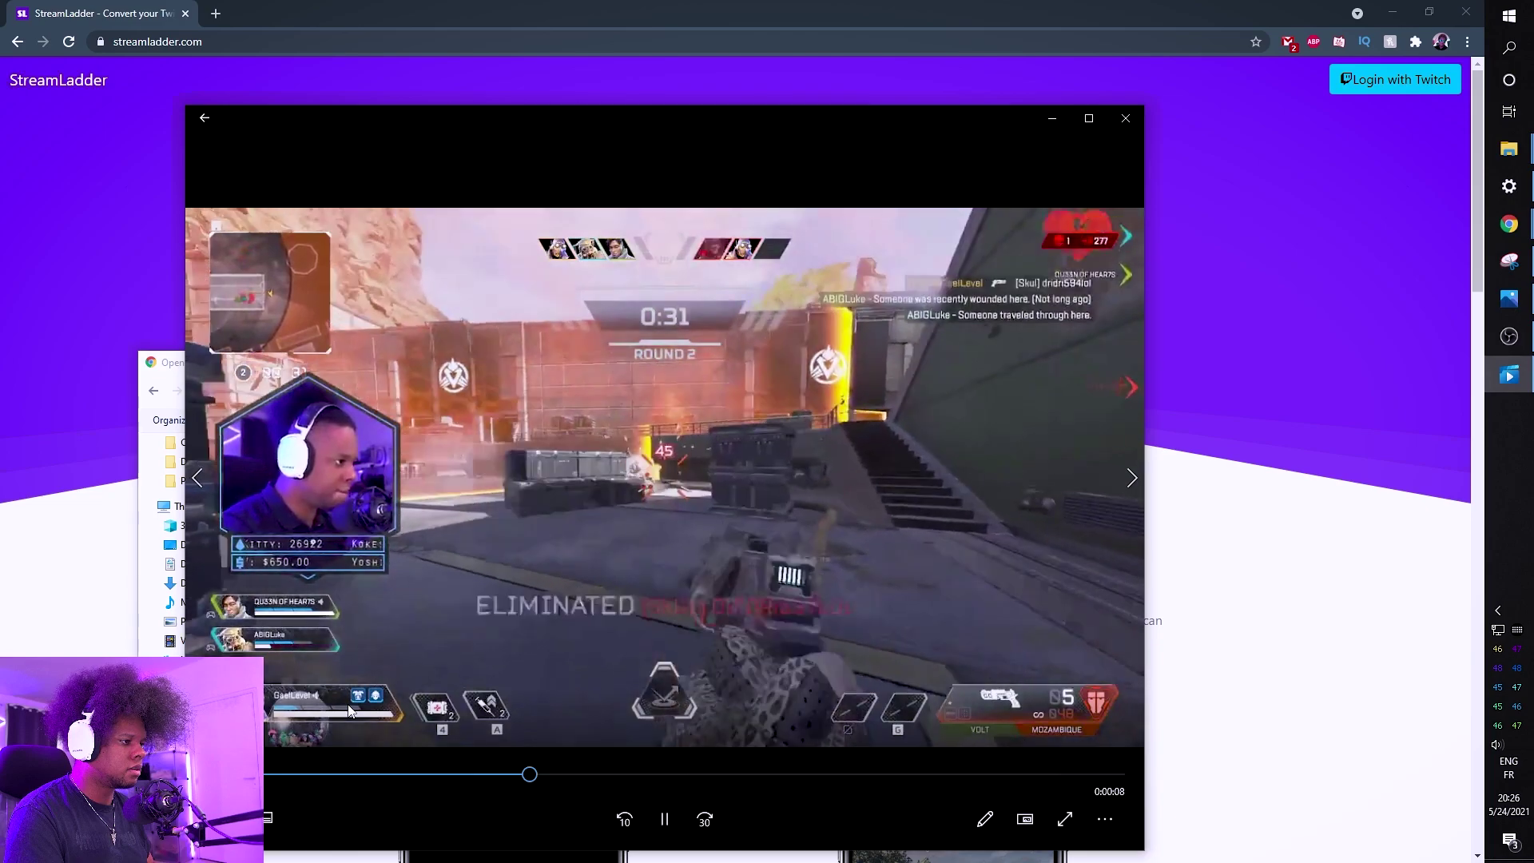
pyautogui.click(665, 821)
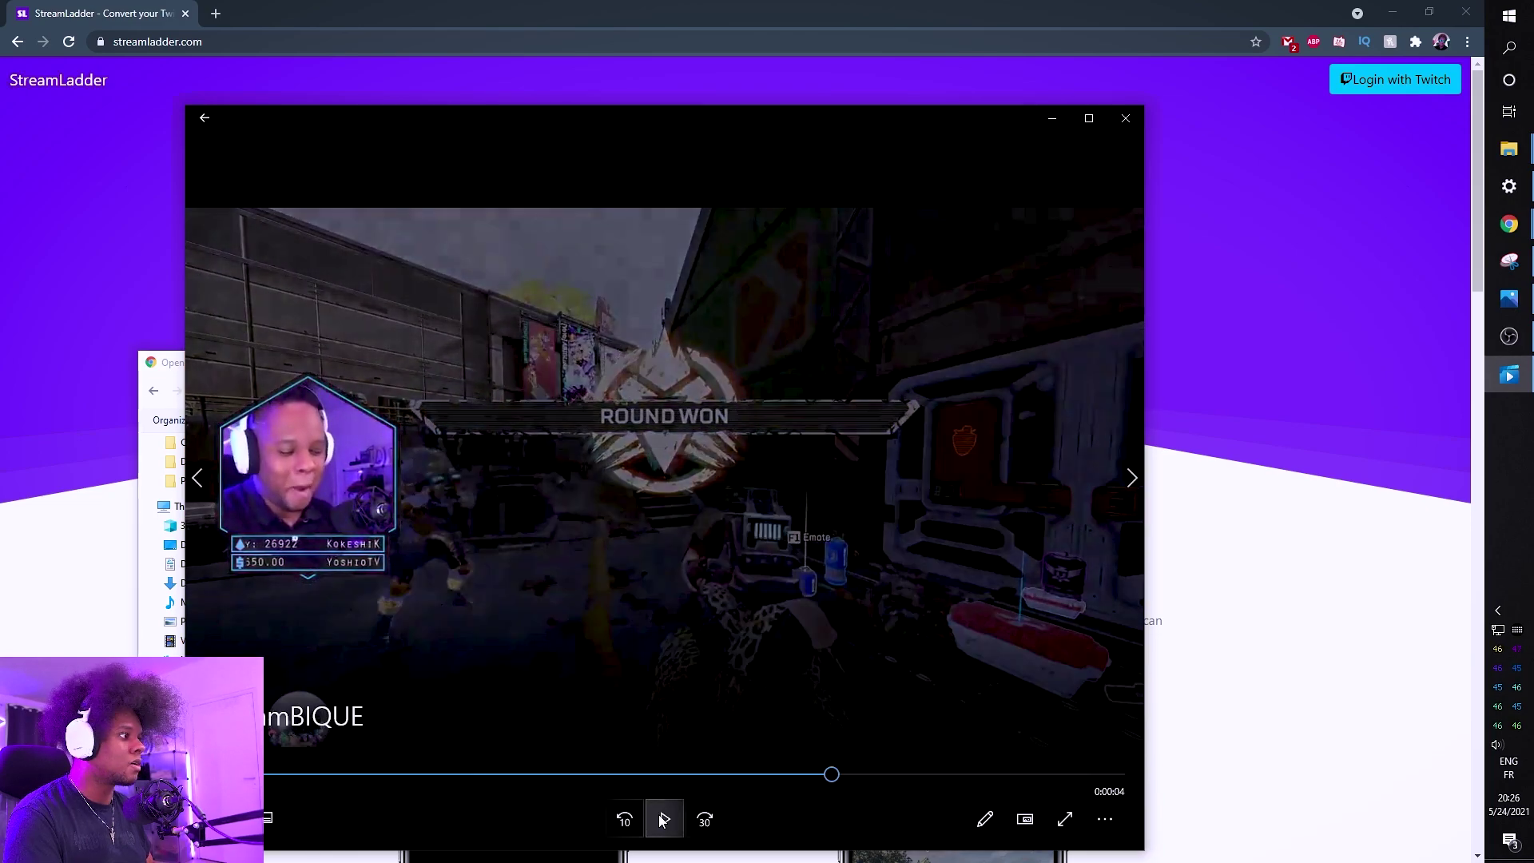
pyautogui.click(1125, 118)
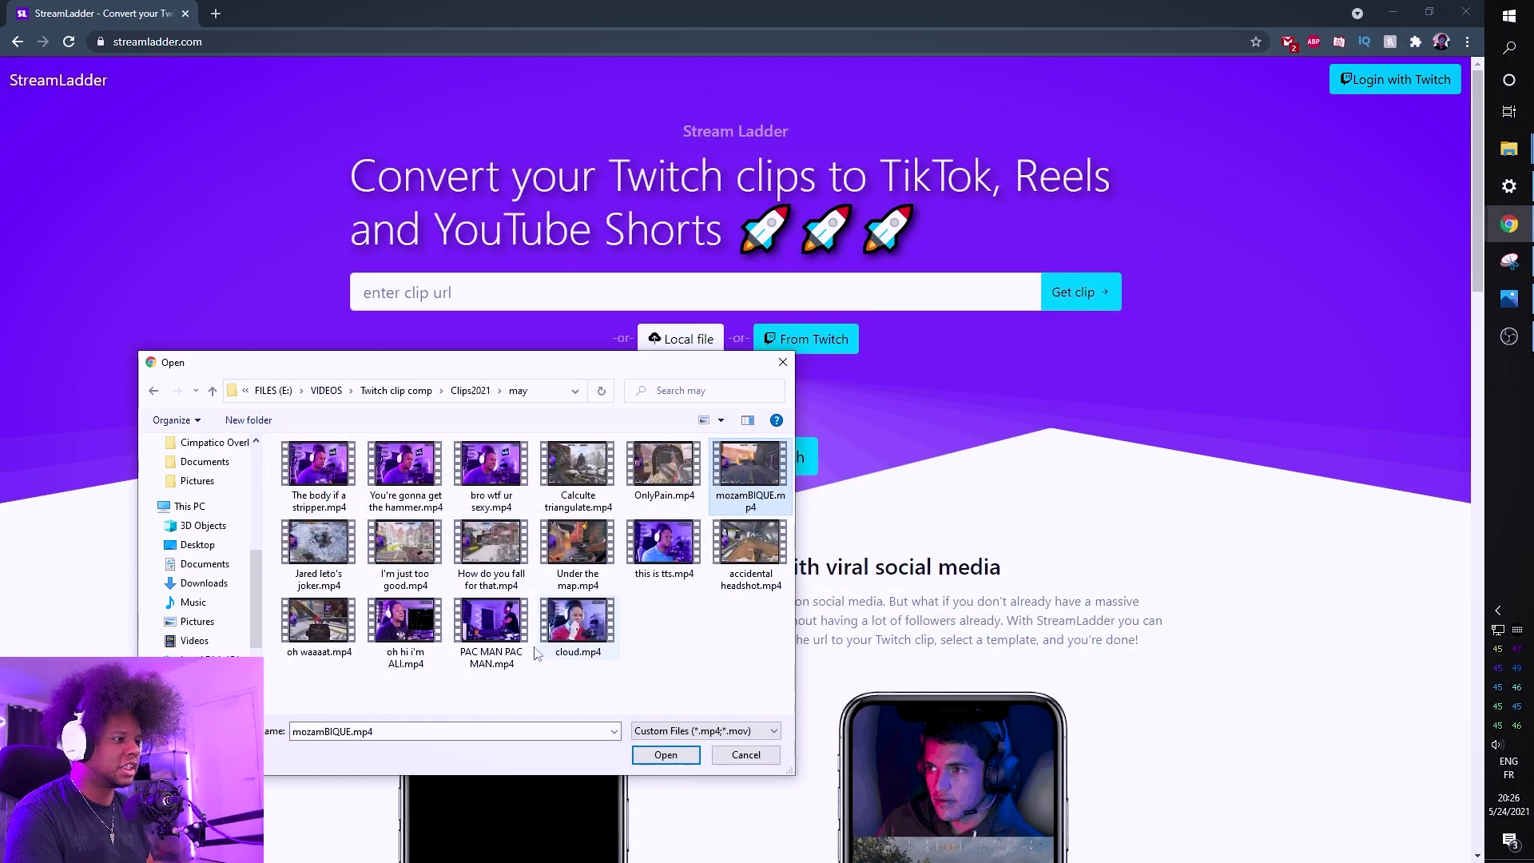
# Upload the mozamBIQUE clip and confirm it to reach template selection
pyautogui.click(666, 755)
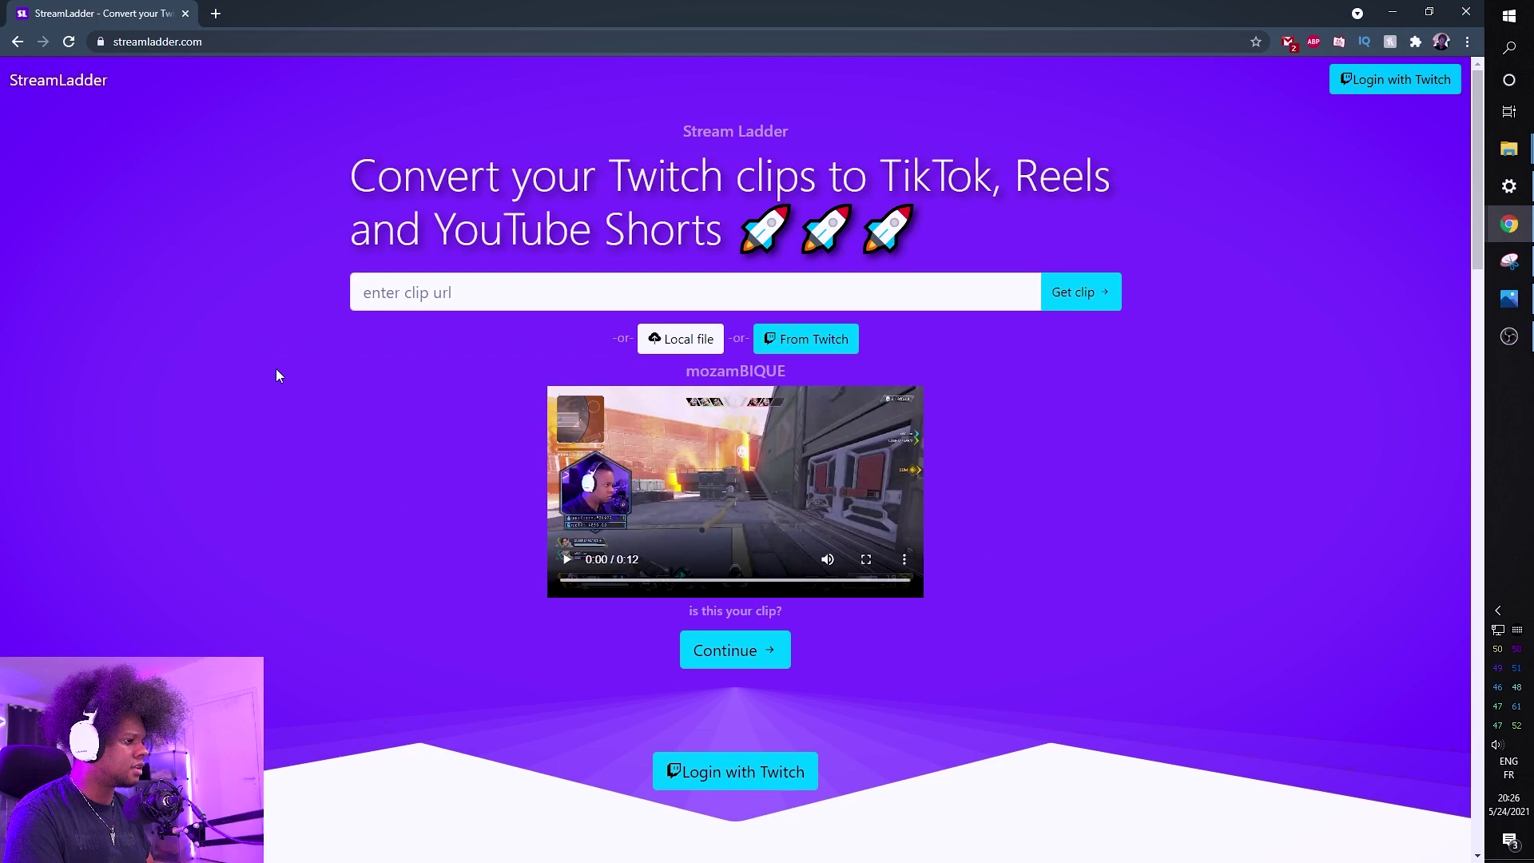
pyautogui.scroll(-1, 266, 375)
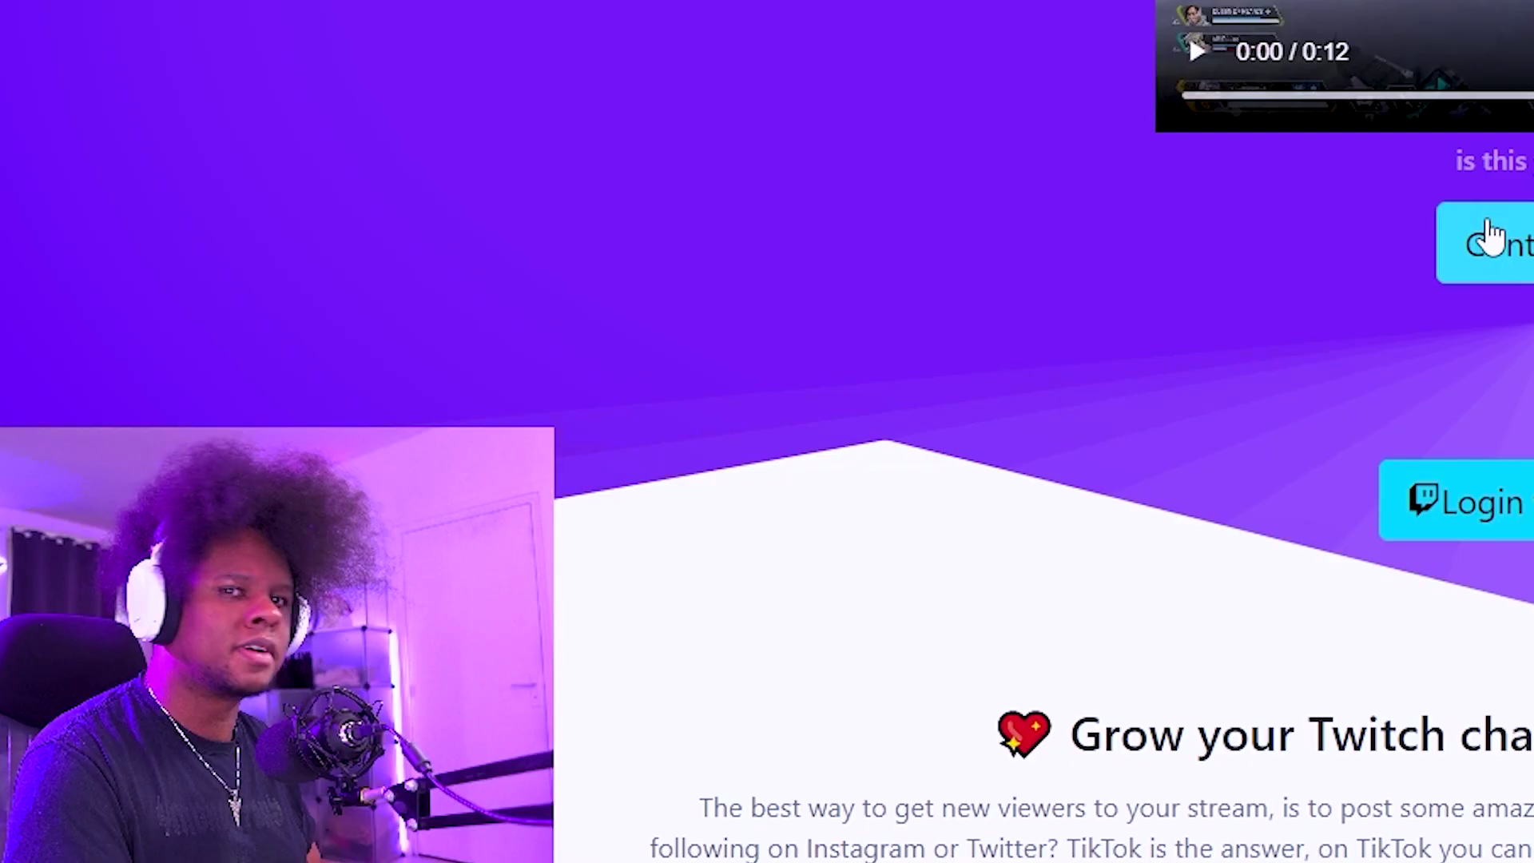
pyautogui.click(681, 572)
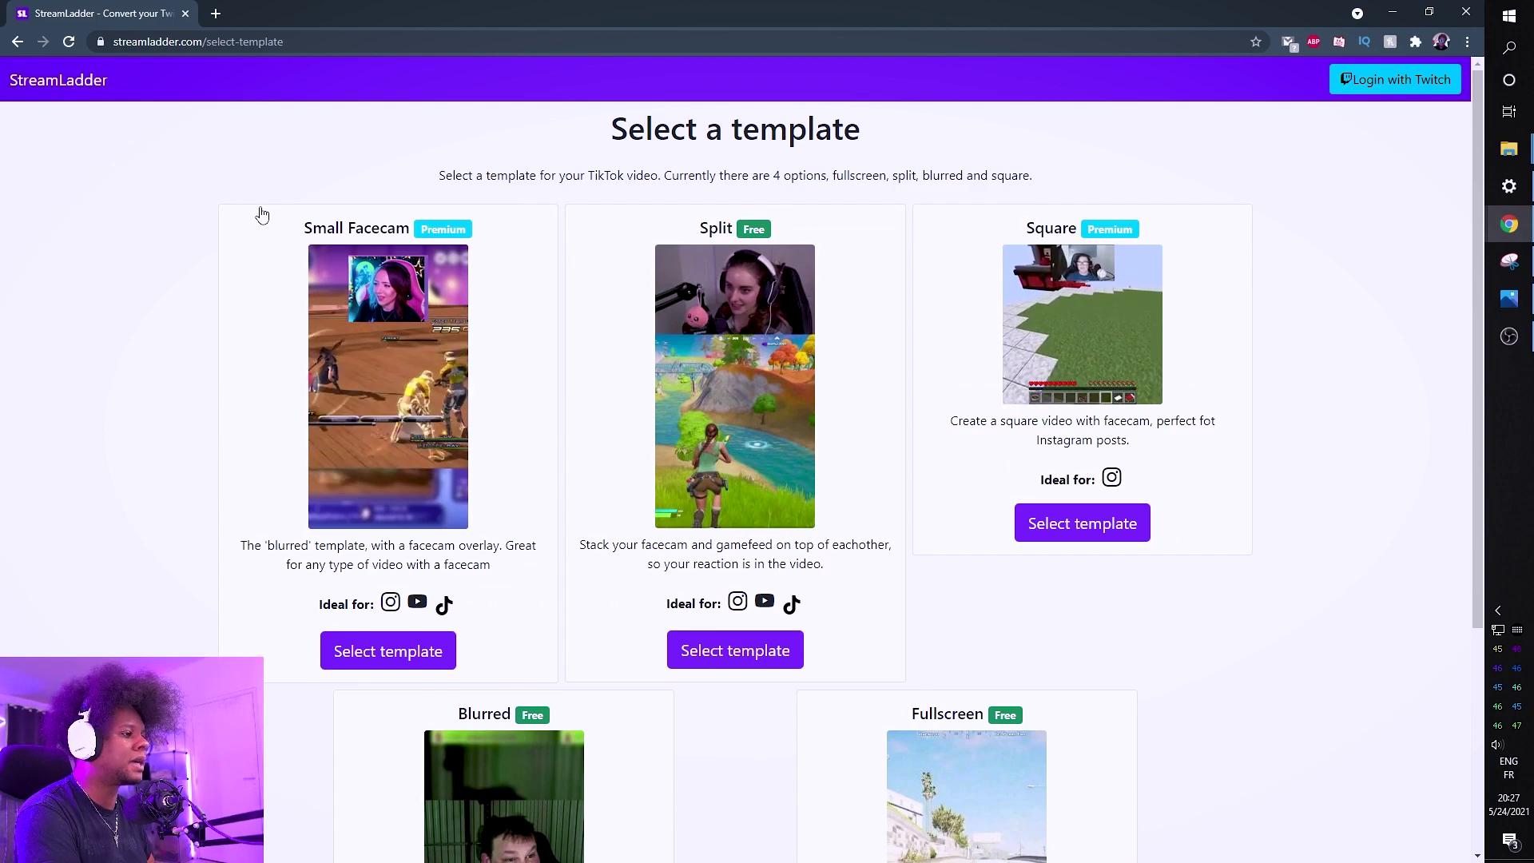
pyautogui.scroll(-1, 262, 215)
pyautogui.scroll(-2, 541, 463)
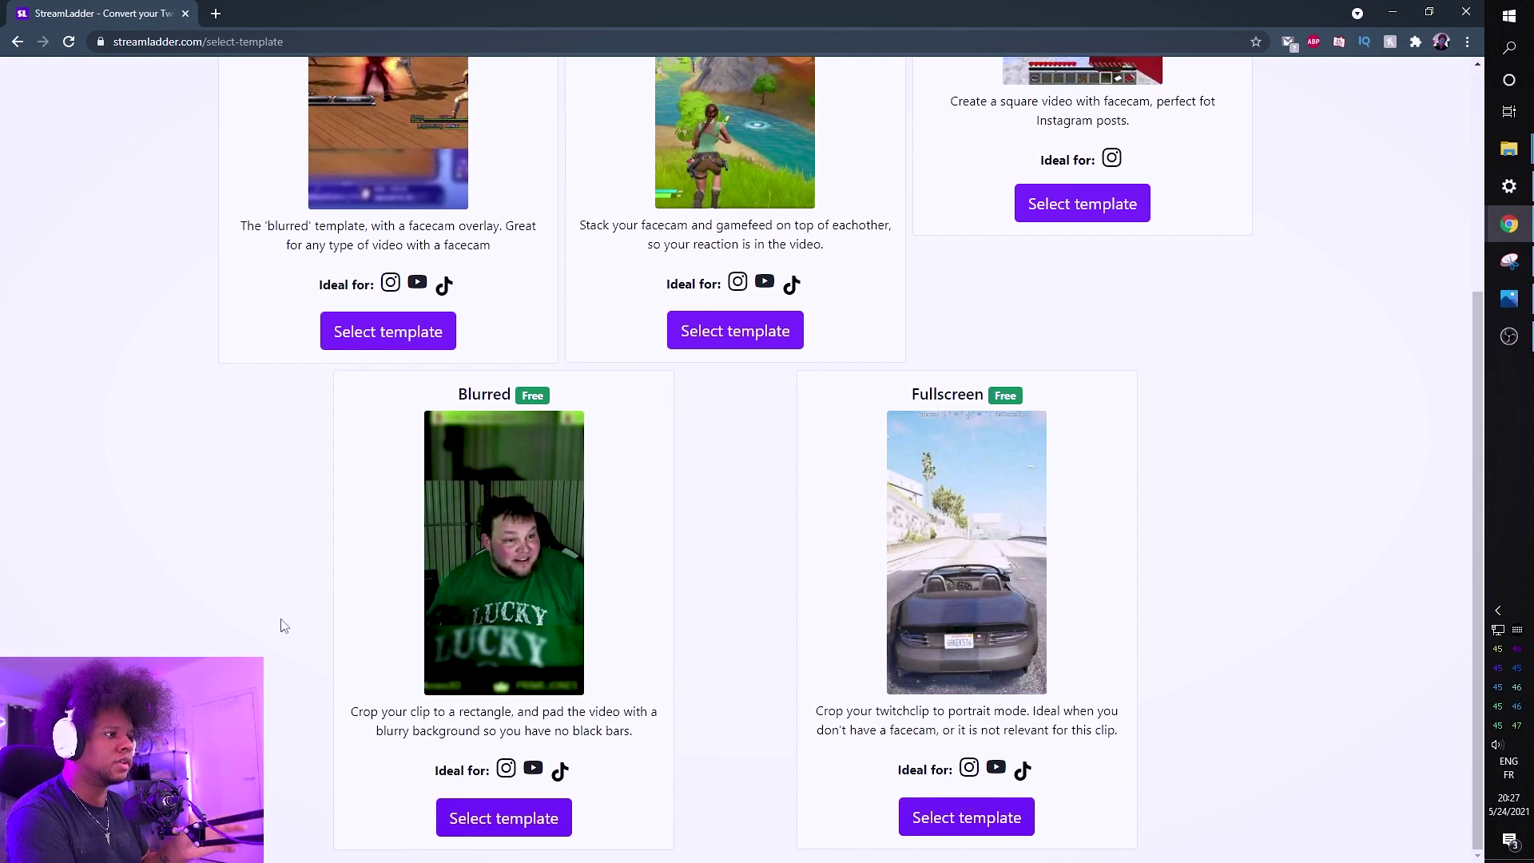
pyautogui.scroll(2, 282, 625)
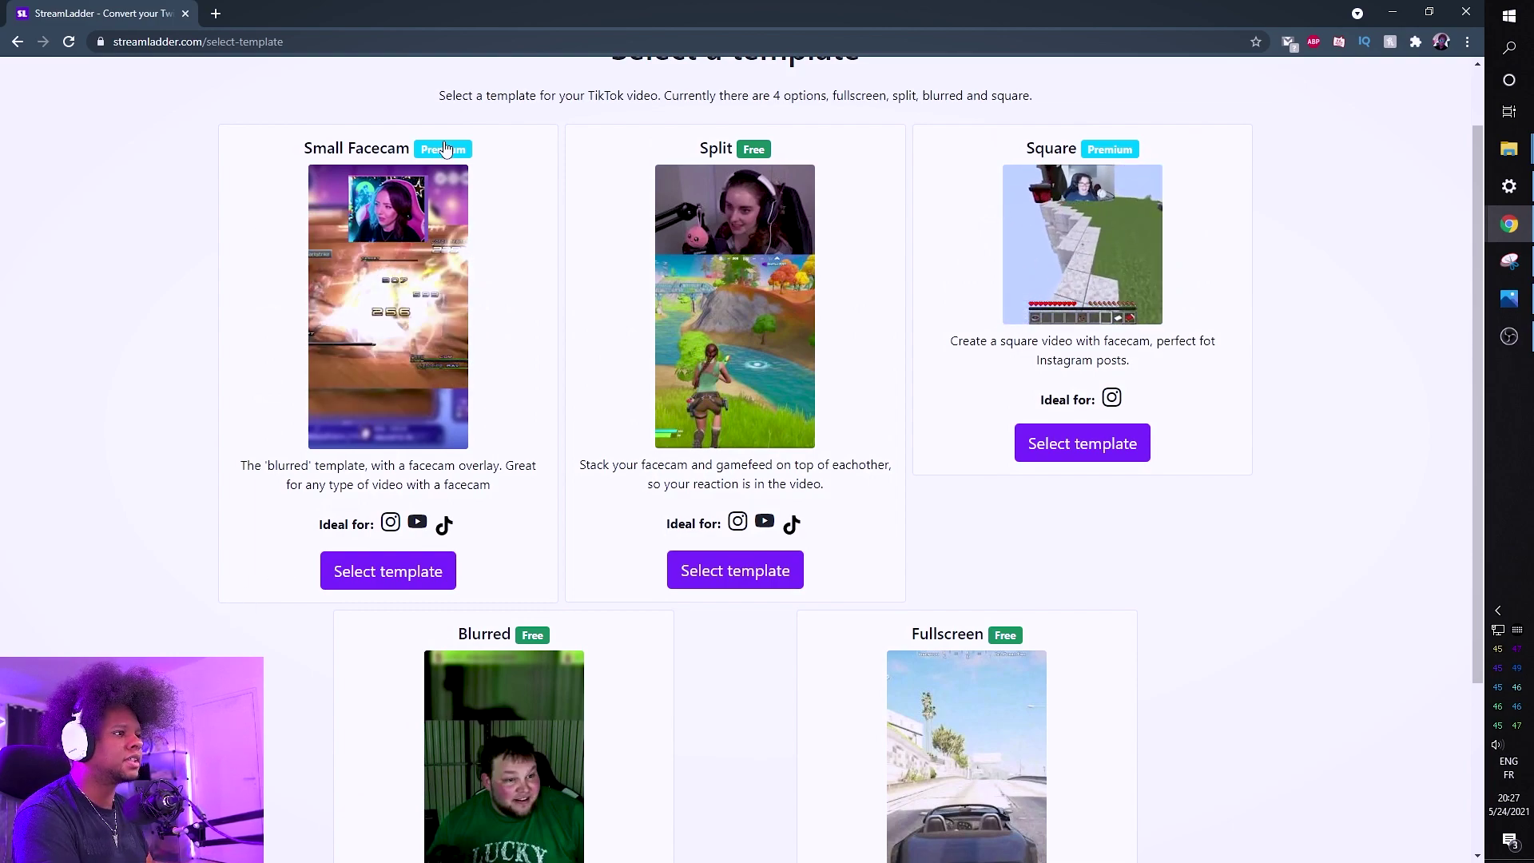
pyautogui.scroll(-1, 1051, 200)
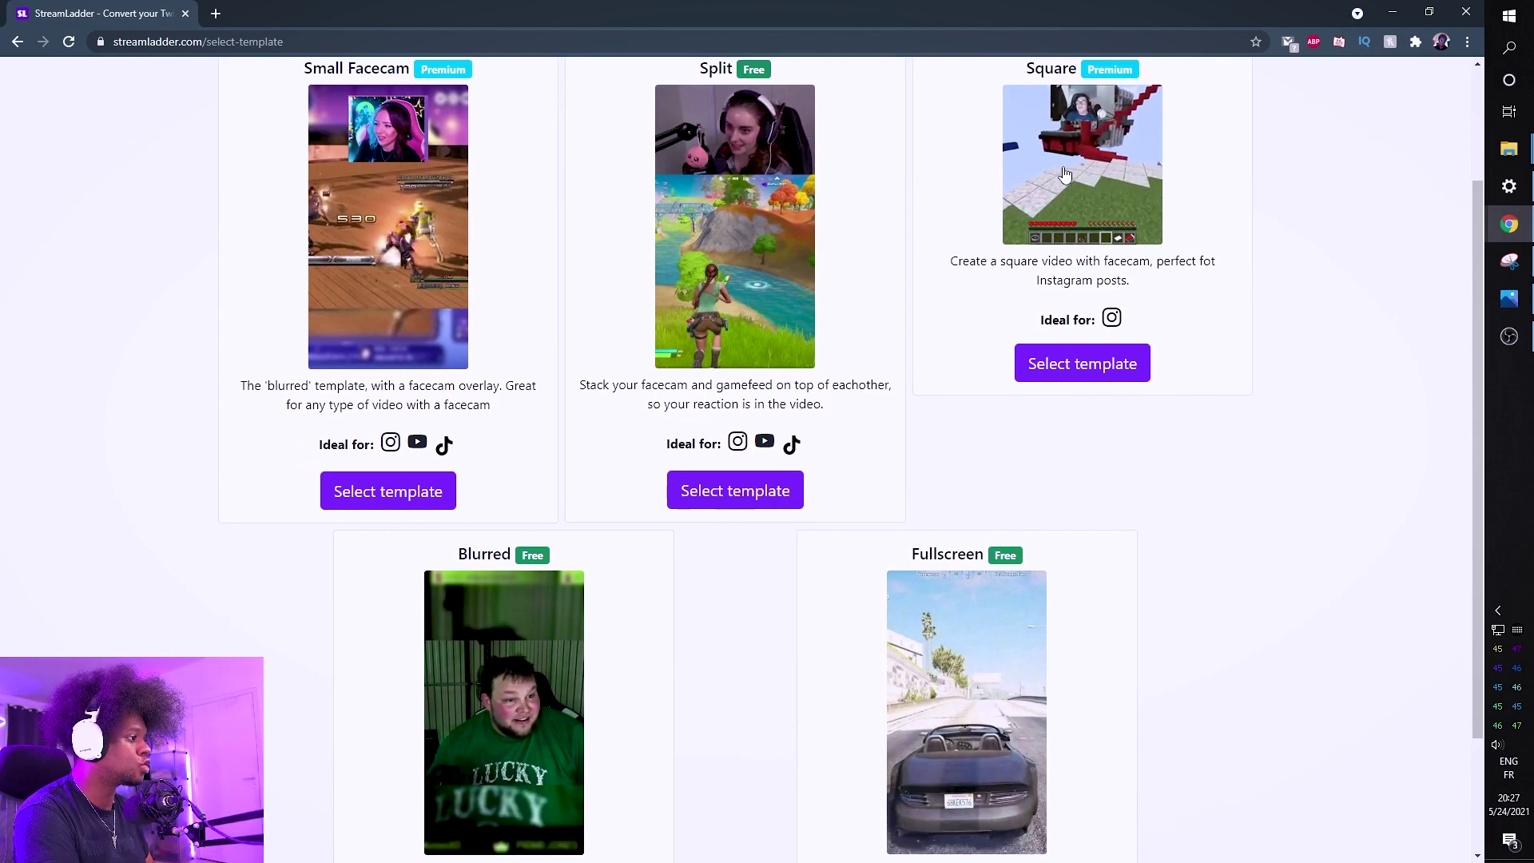
pyautogui.scroll(2, 1052, 200)
pyautogui.scroll(-1, 1013, 396)
pyautogui.scroll(-2, 1008, 419)
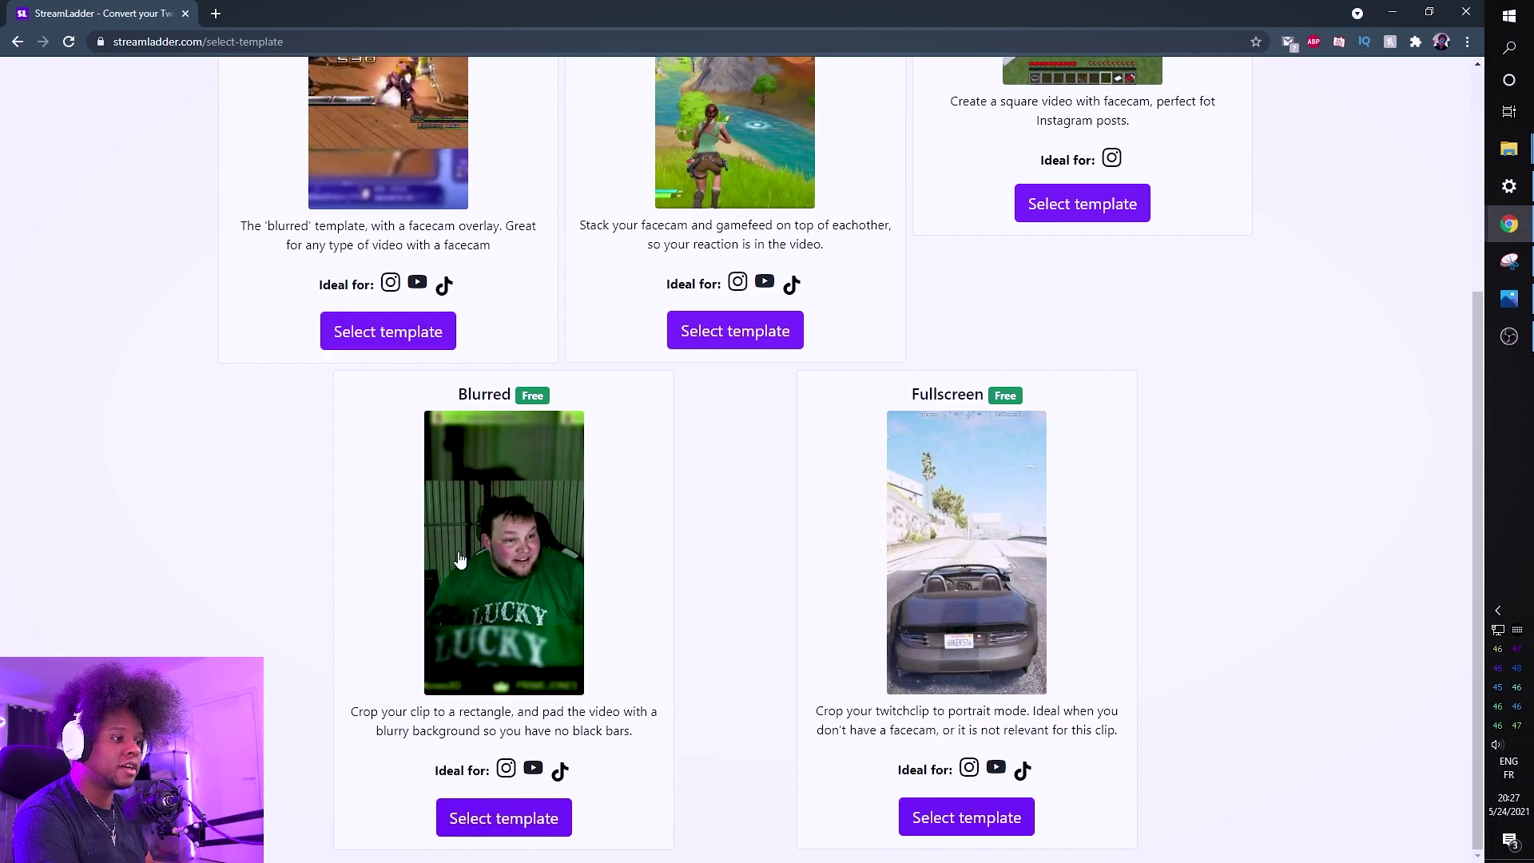
pyautogui.scroll(3, 281, 594)
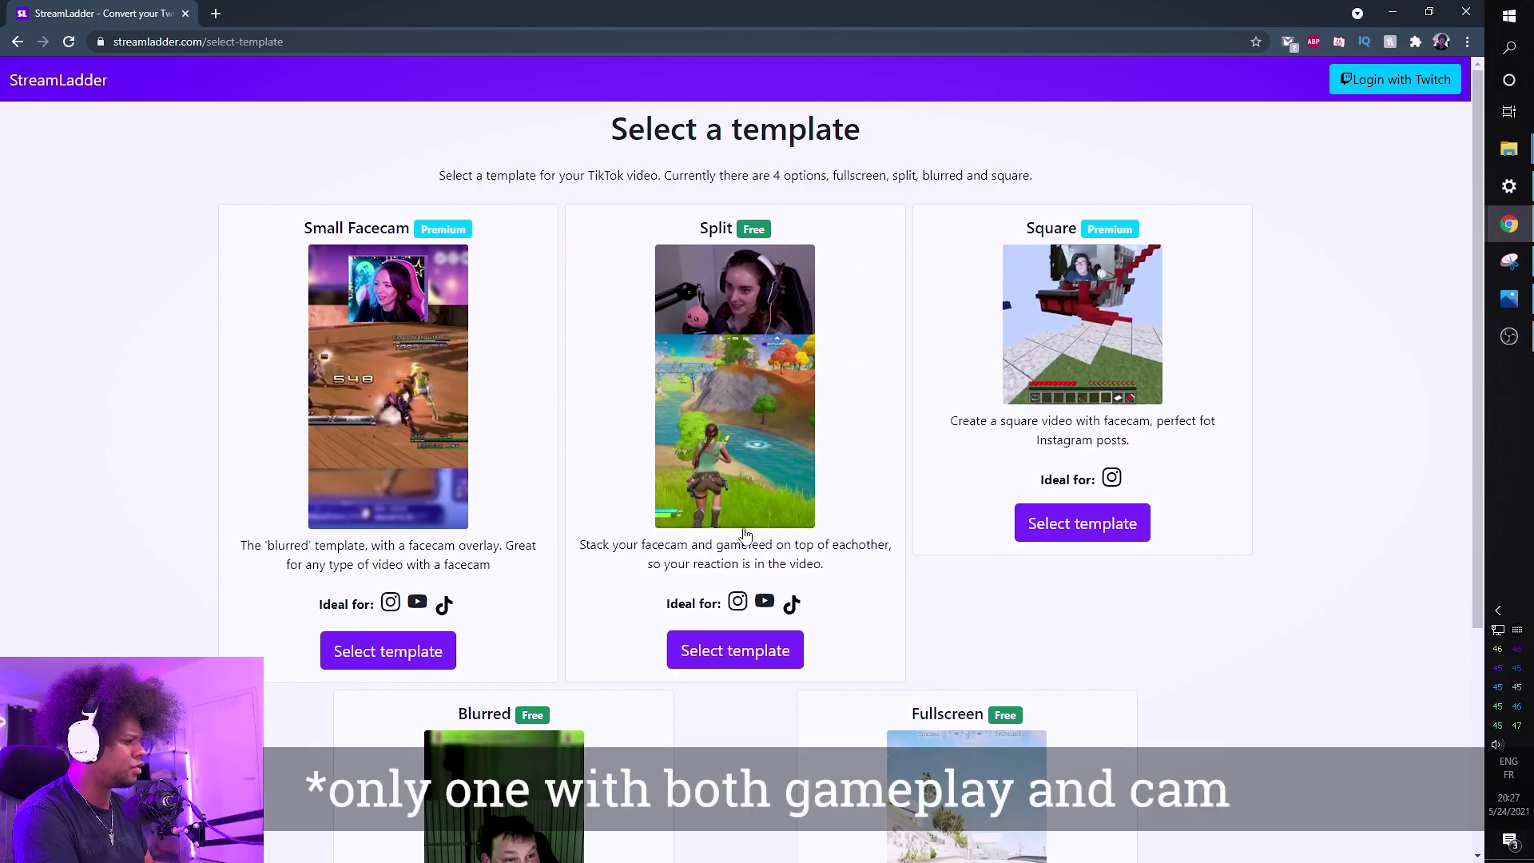
# Pick the Split template and fit the facecam box over the hexagonal webcam overlay
pyautogui.click(730, 658)
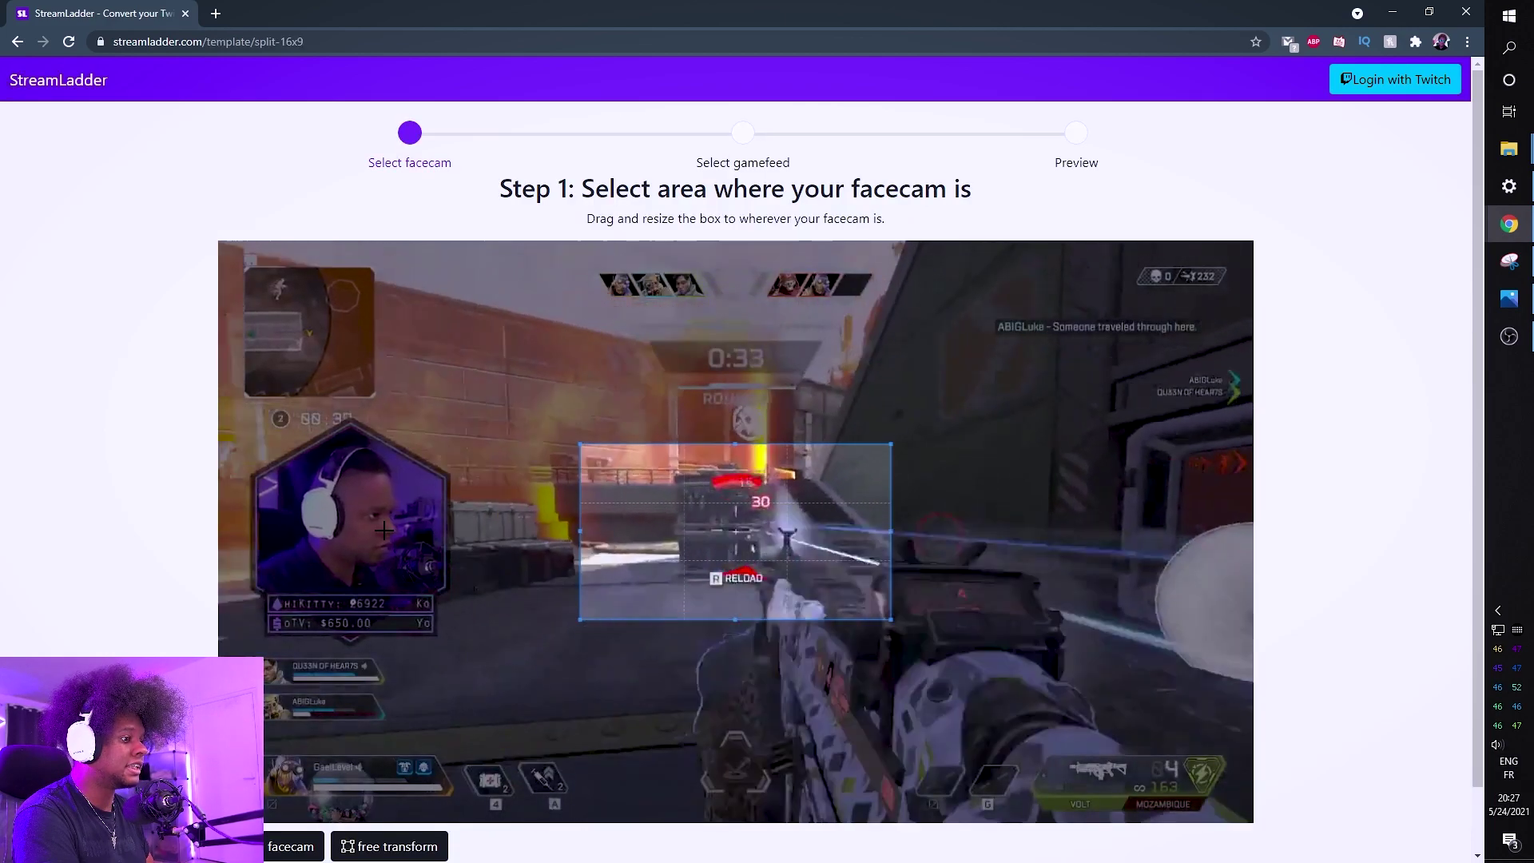
pyautogui.scroll(-1, 735, 480)
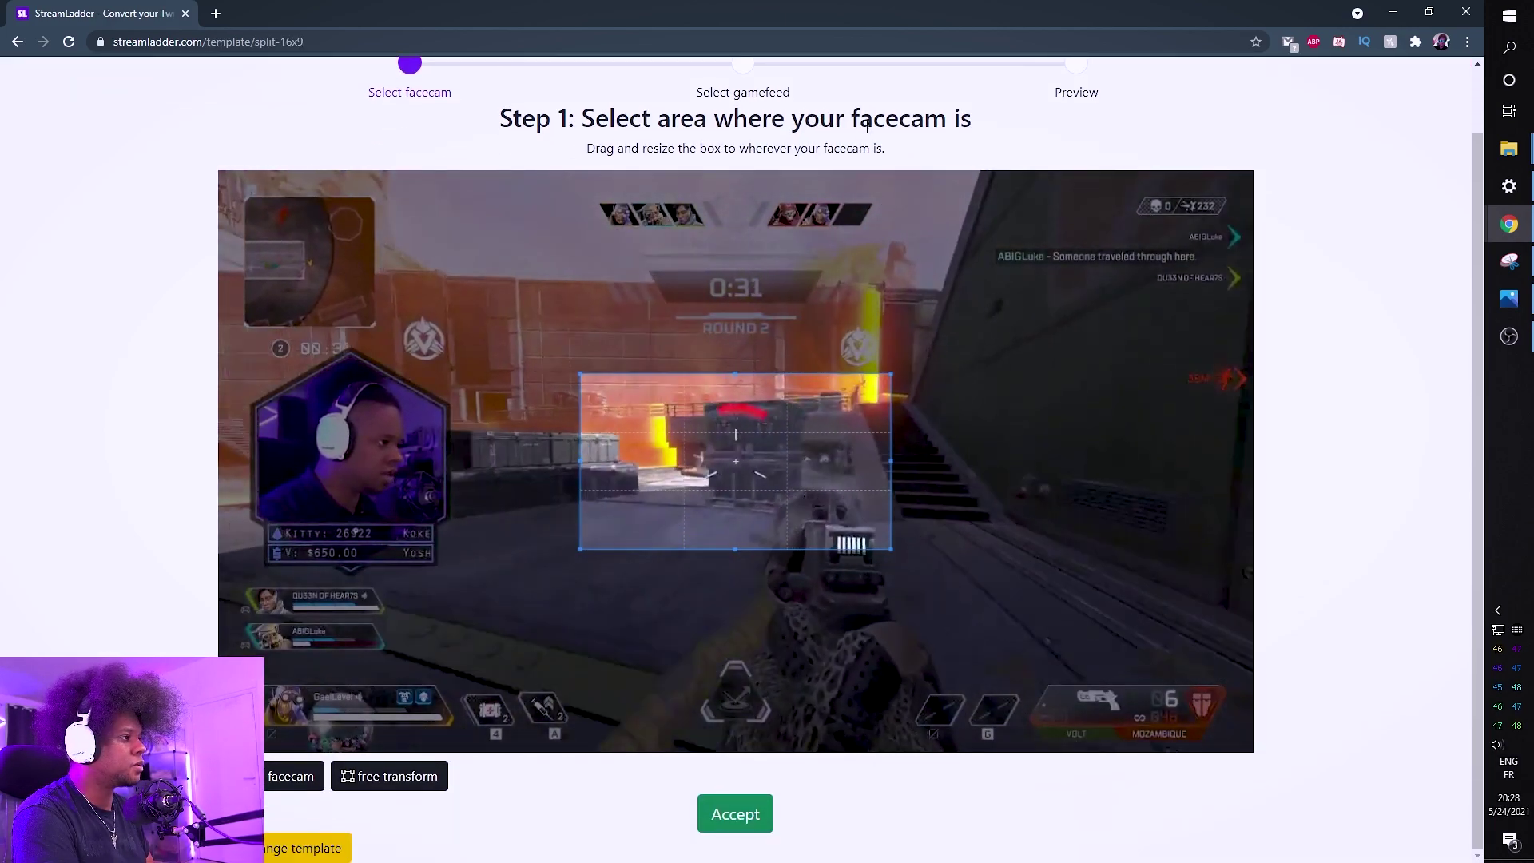
pyautogui.moveTo(729, 479); pyautogui.dragTo(435, 457)
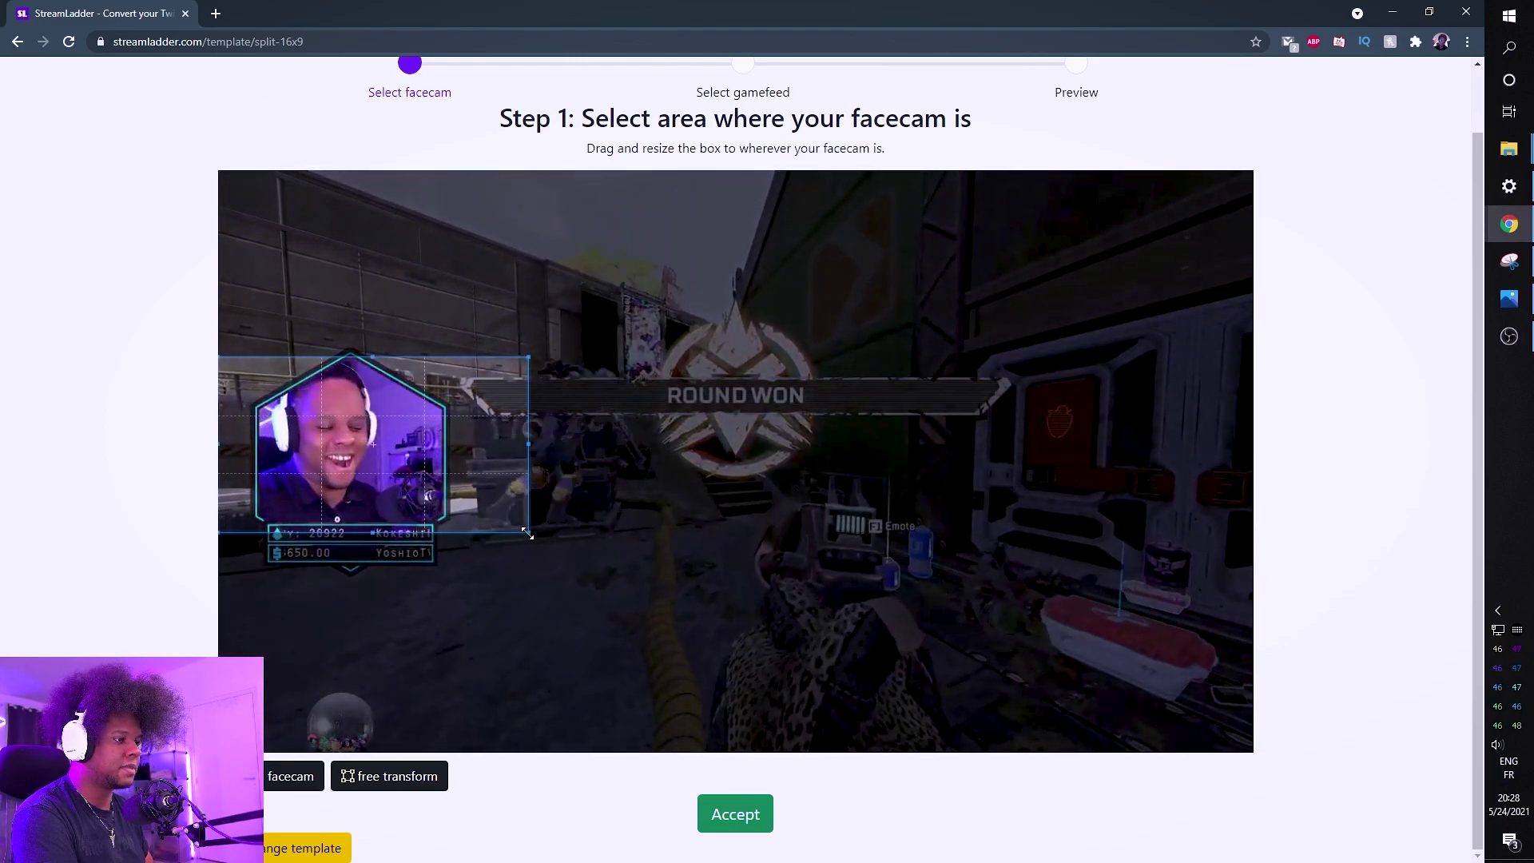
pyautogui.moveTo(529, 531); pyautogui.dragTo(493, 511)
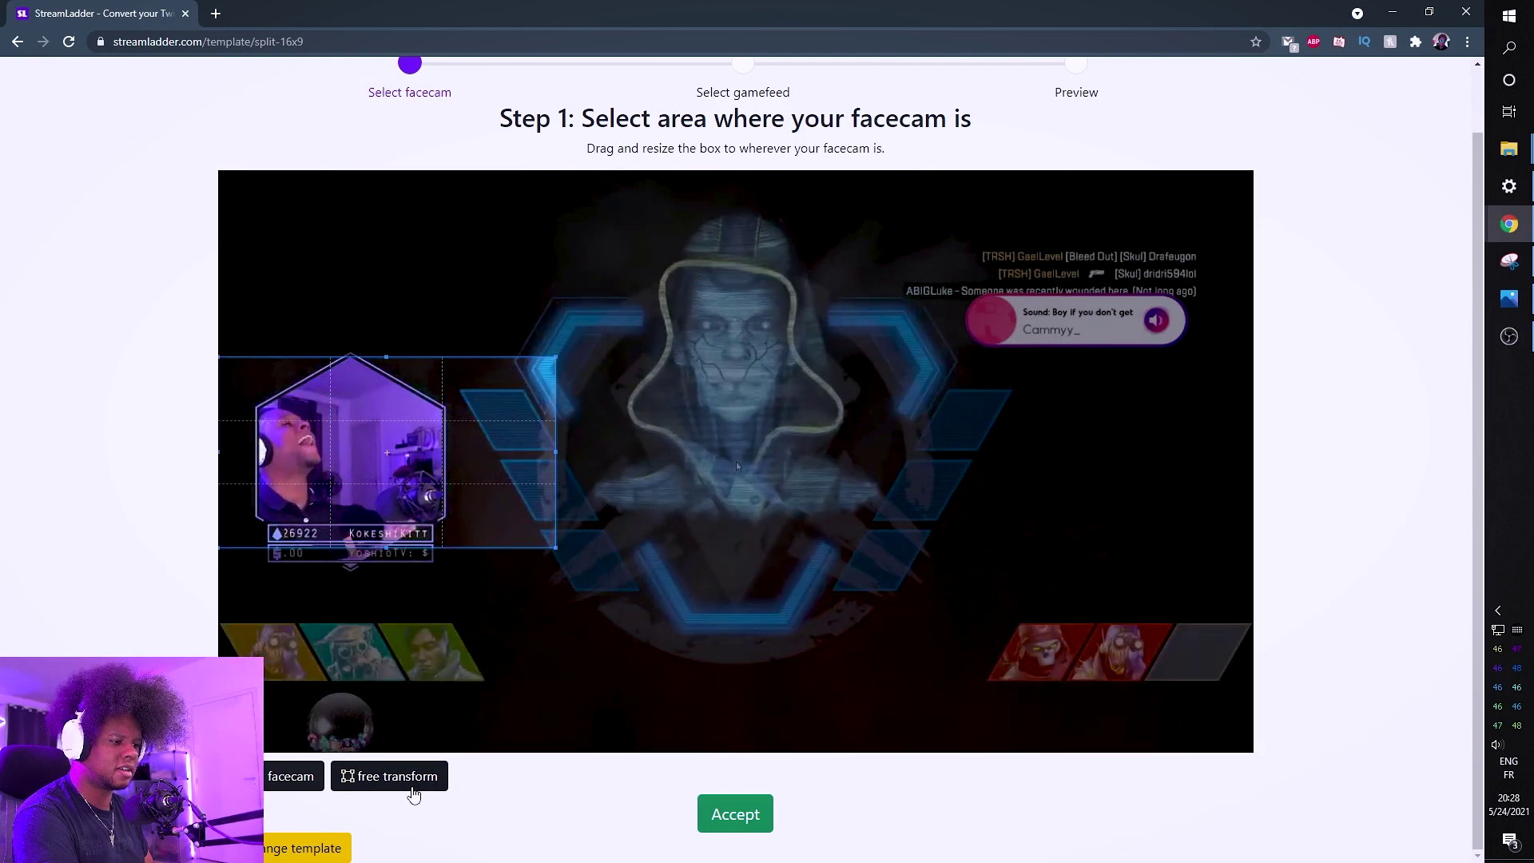
pyautogui.click(412, 786)
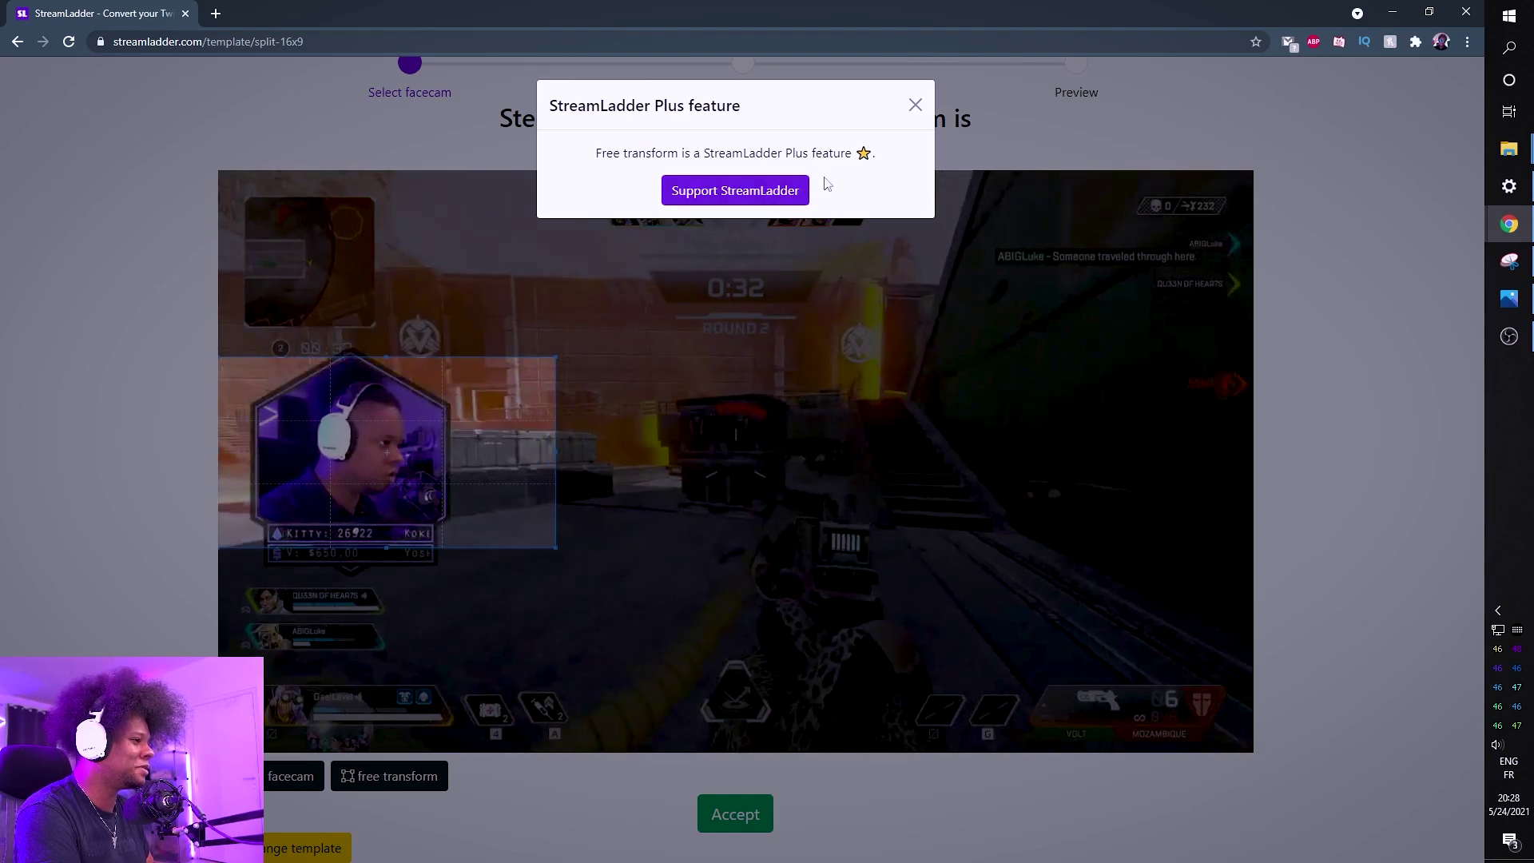
pyautogui.click(913, 105)
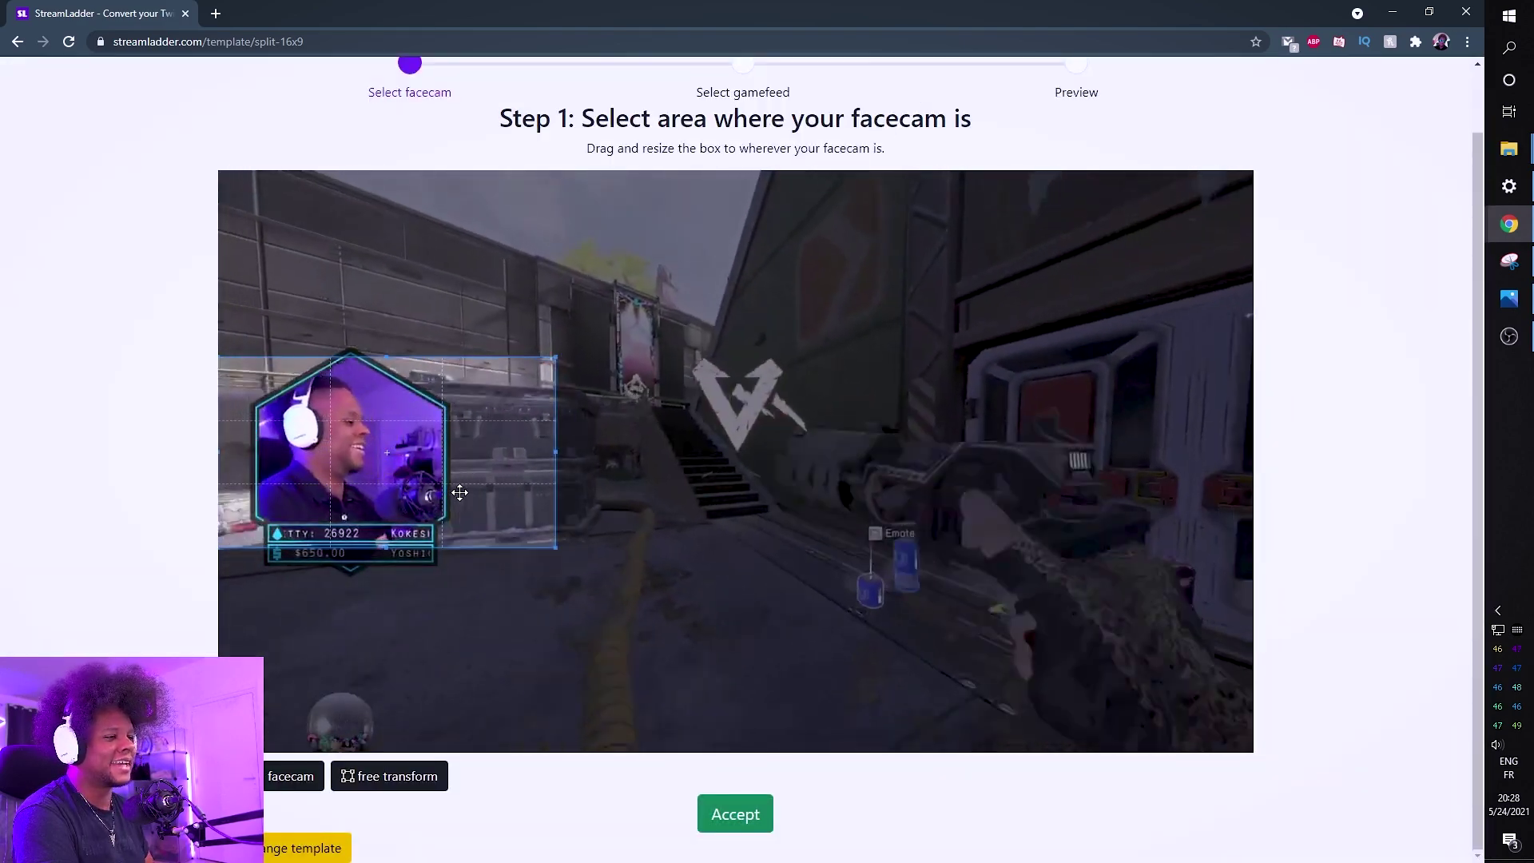
pyautogui.moveTo(555, 549); pyautogui.dragTo(614, 581)
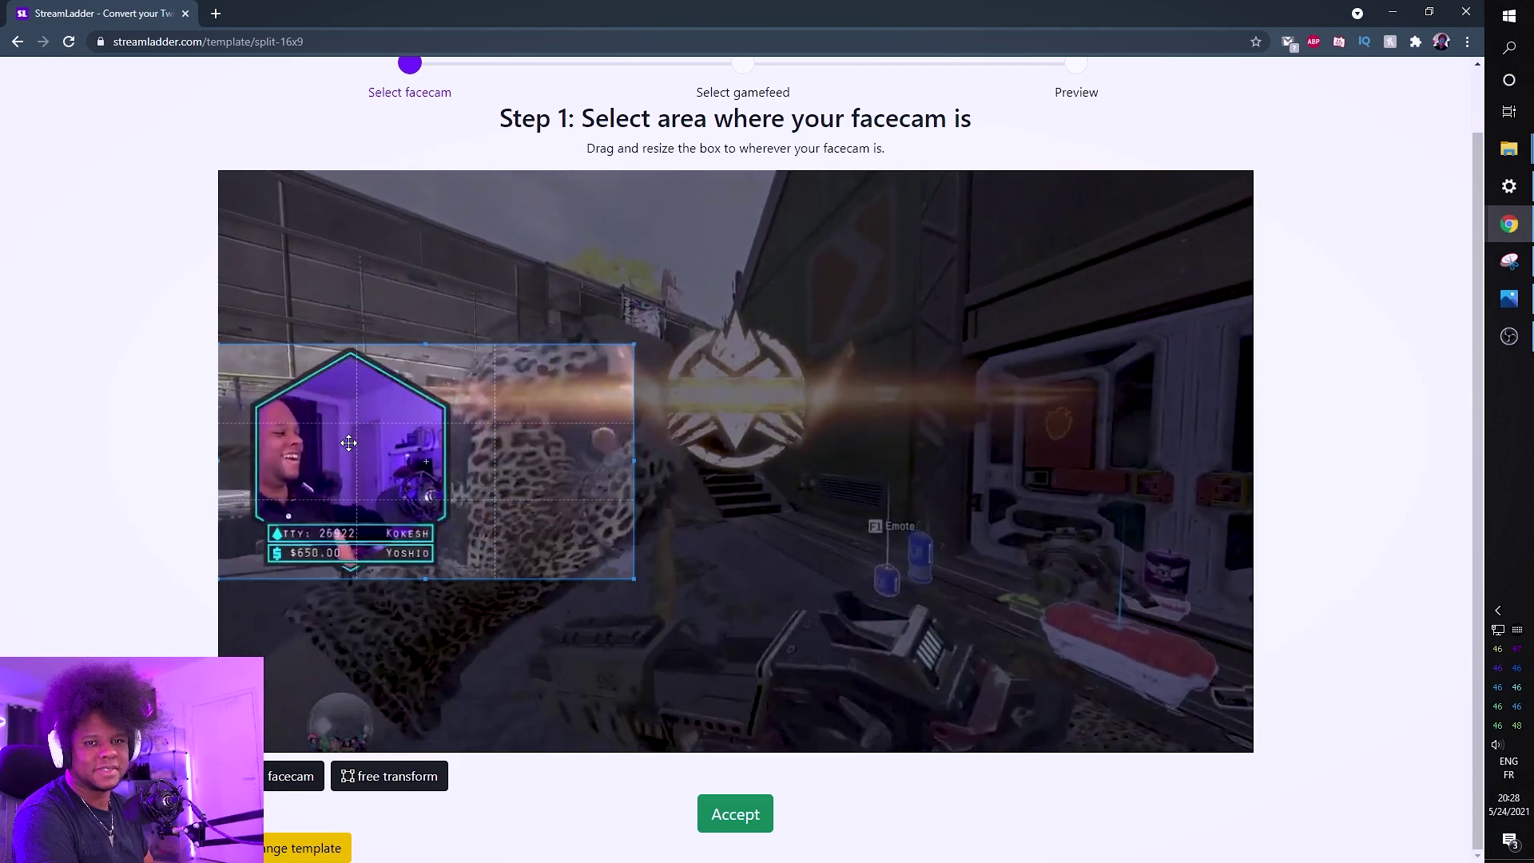
pyautogui.click(734, 813)
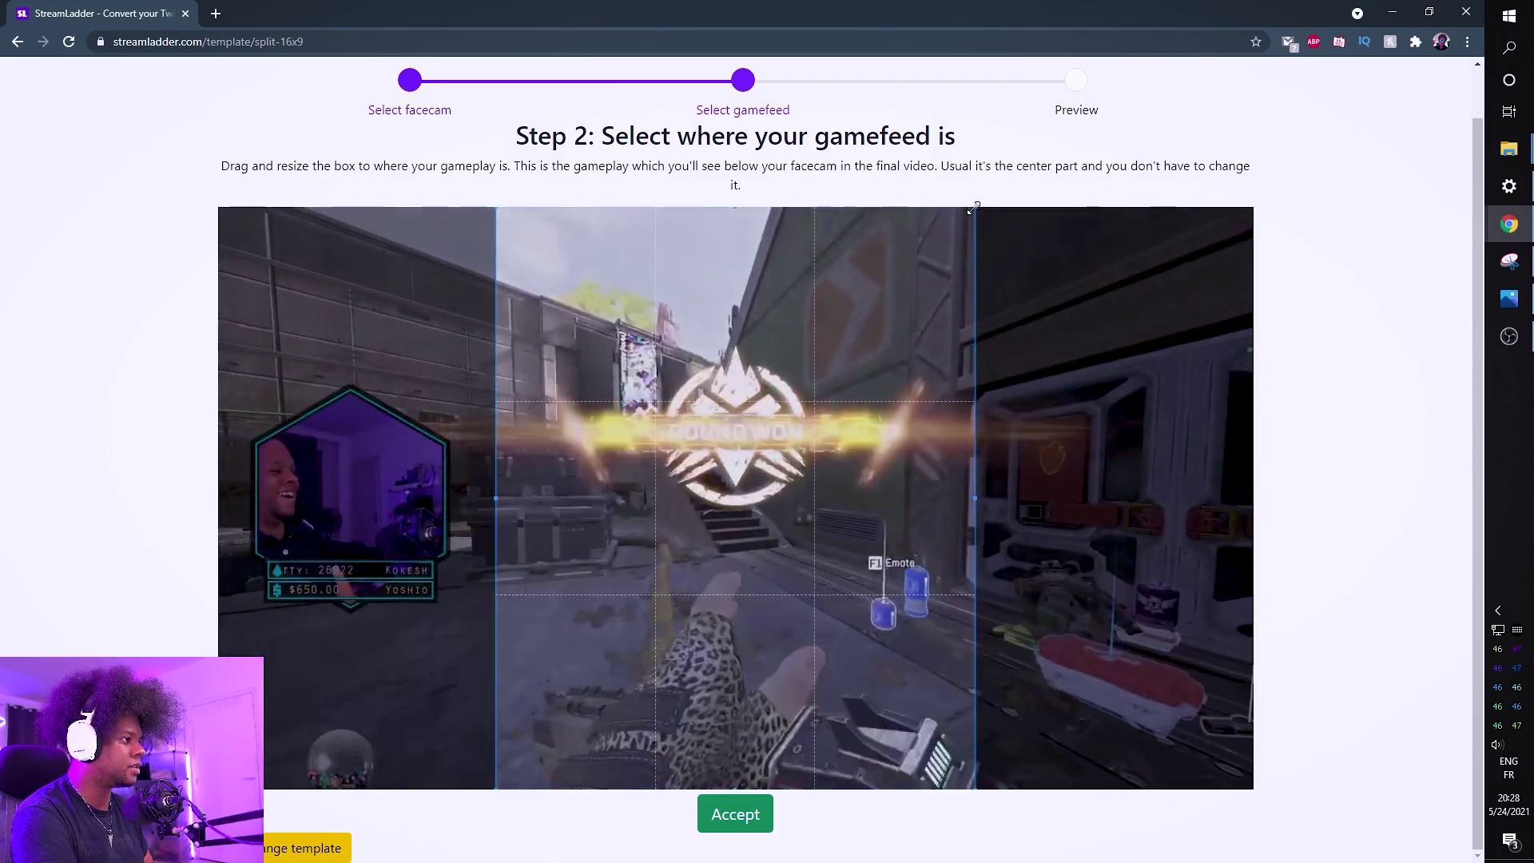
# Narrow the gamefeed box slightly around the central gameplay strip
pyautogui.moveTo(974, 213); pyautogui.dragTo(974, 207)
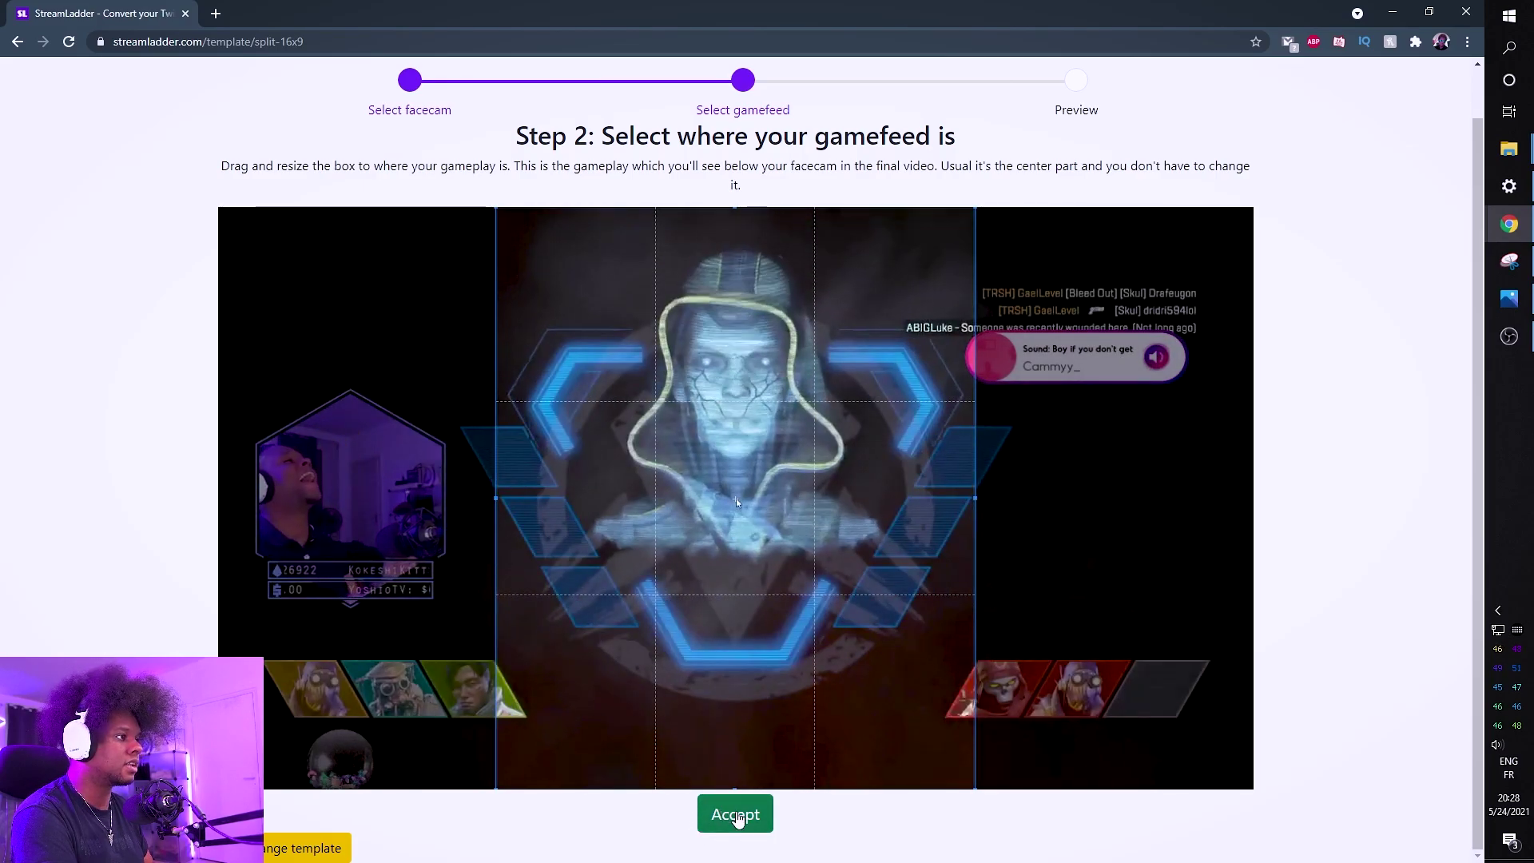
# Accept the gamefeed area and finish the preview to render the vertical video
pyautogui.click(736, 814)
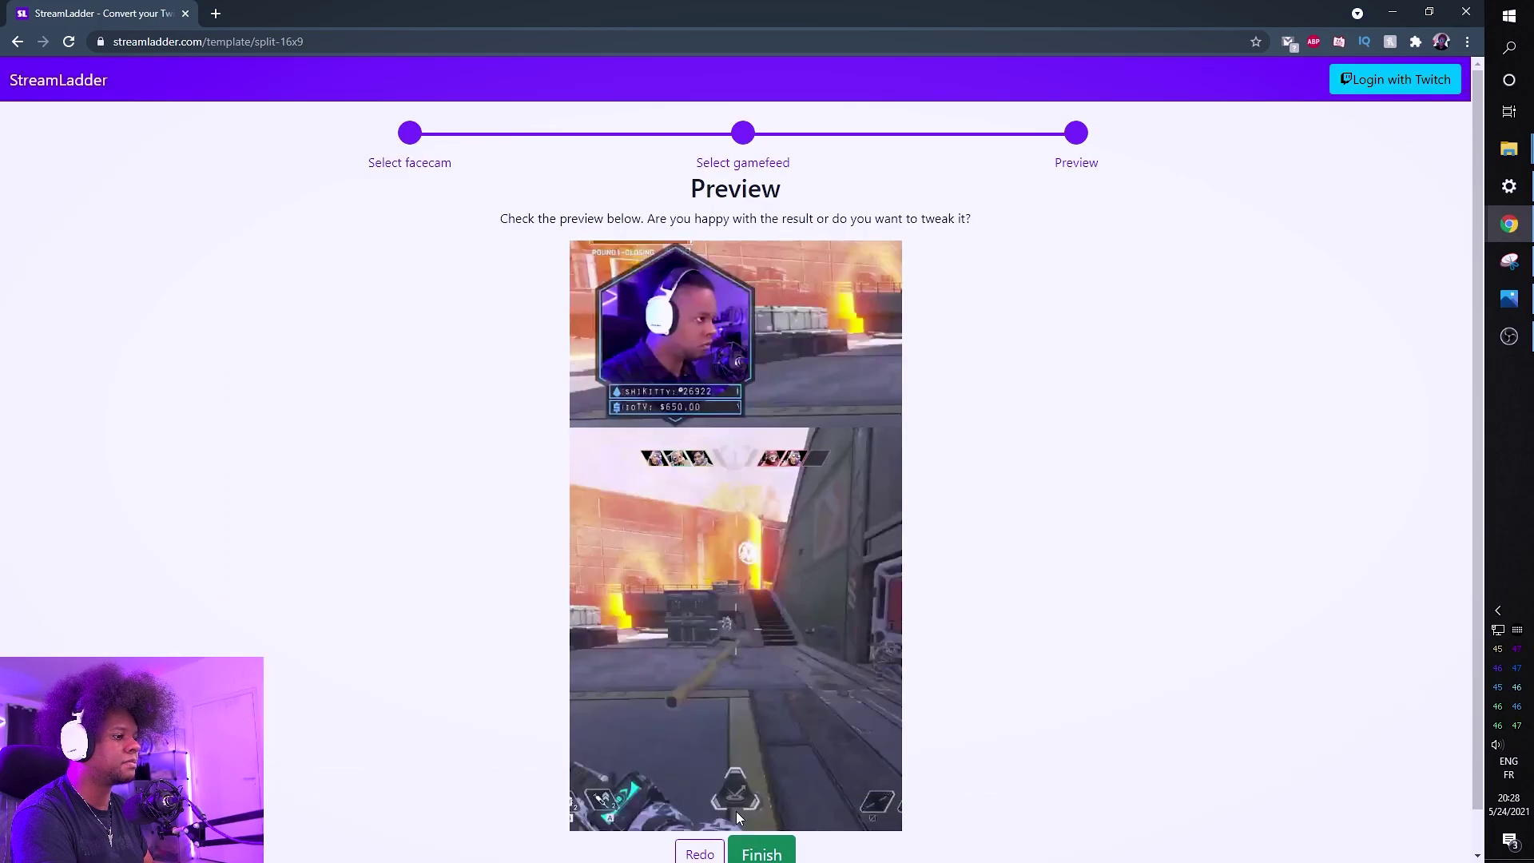
pyautogui.scroll(-1, 181, 358)
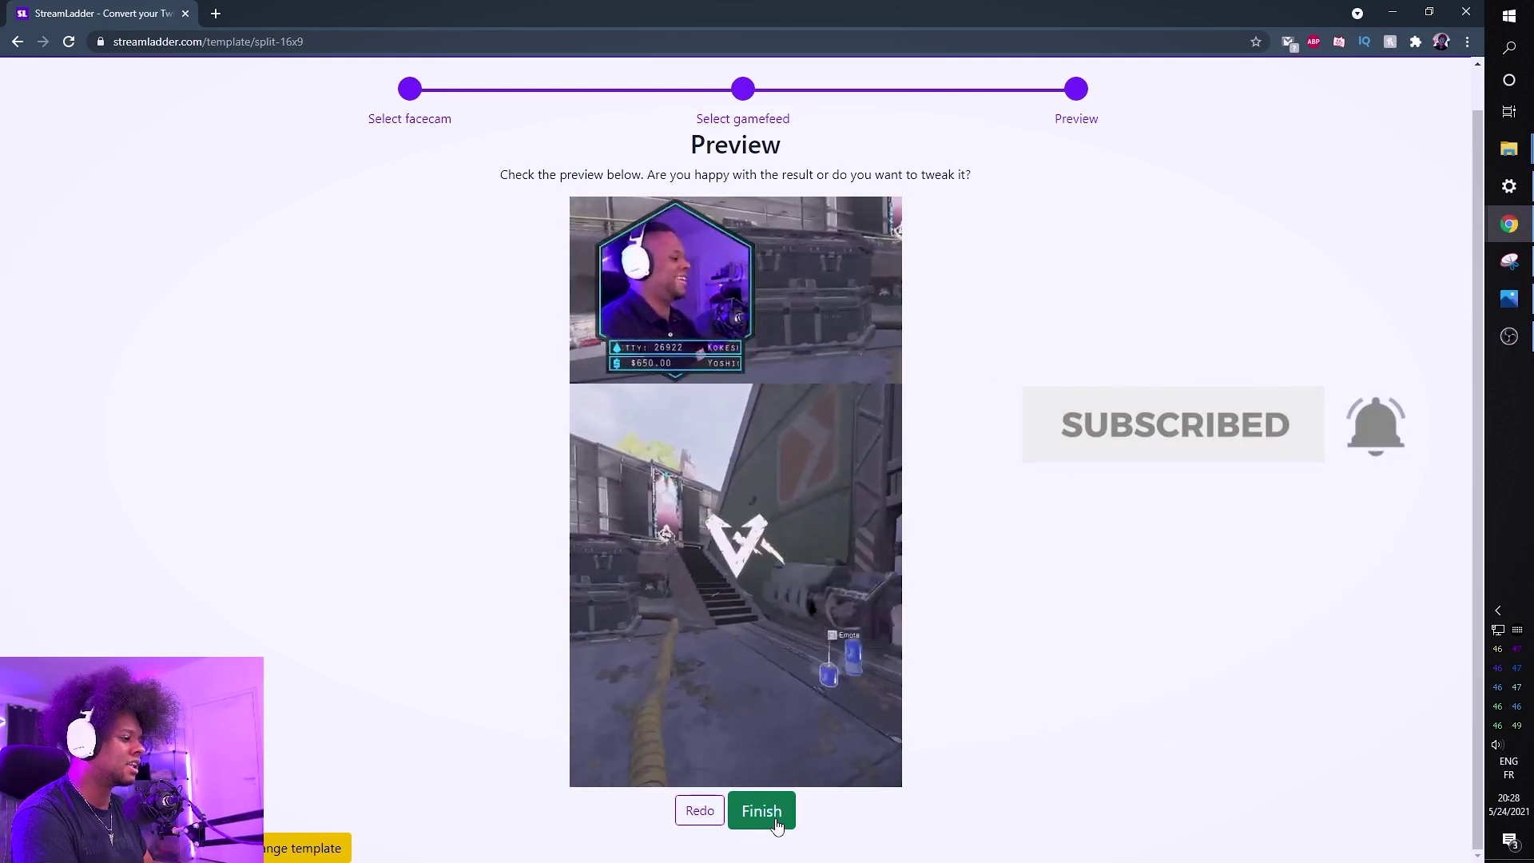
pyautogui.click(775, 816)
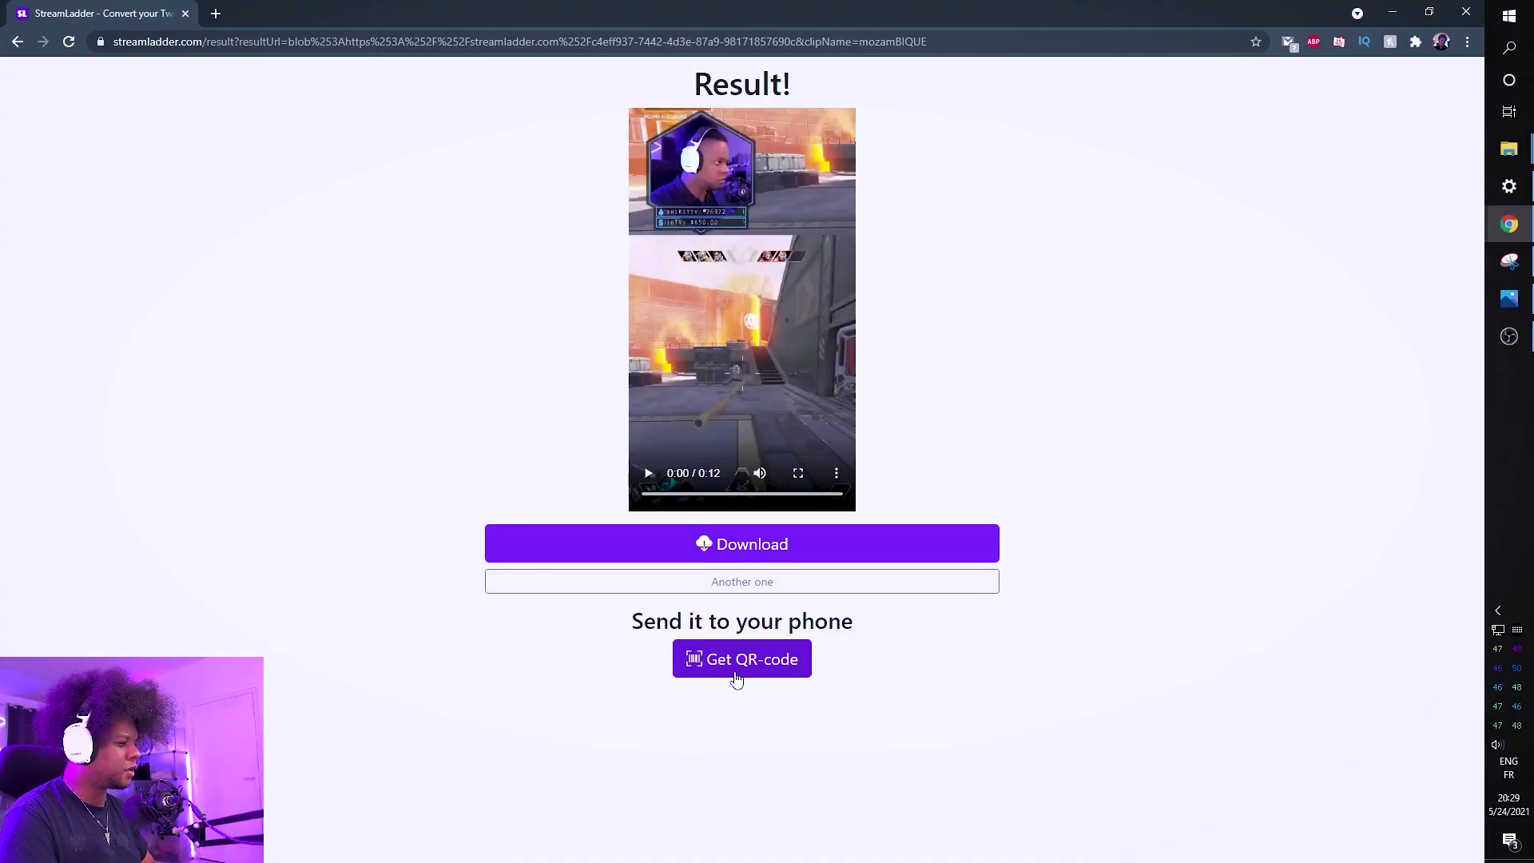
# Download the finished vertical video as an MP4 to the Streaming folder
pyautogui.click(629, 541)
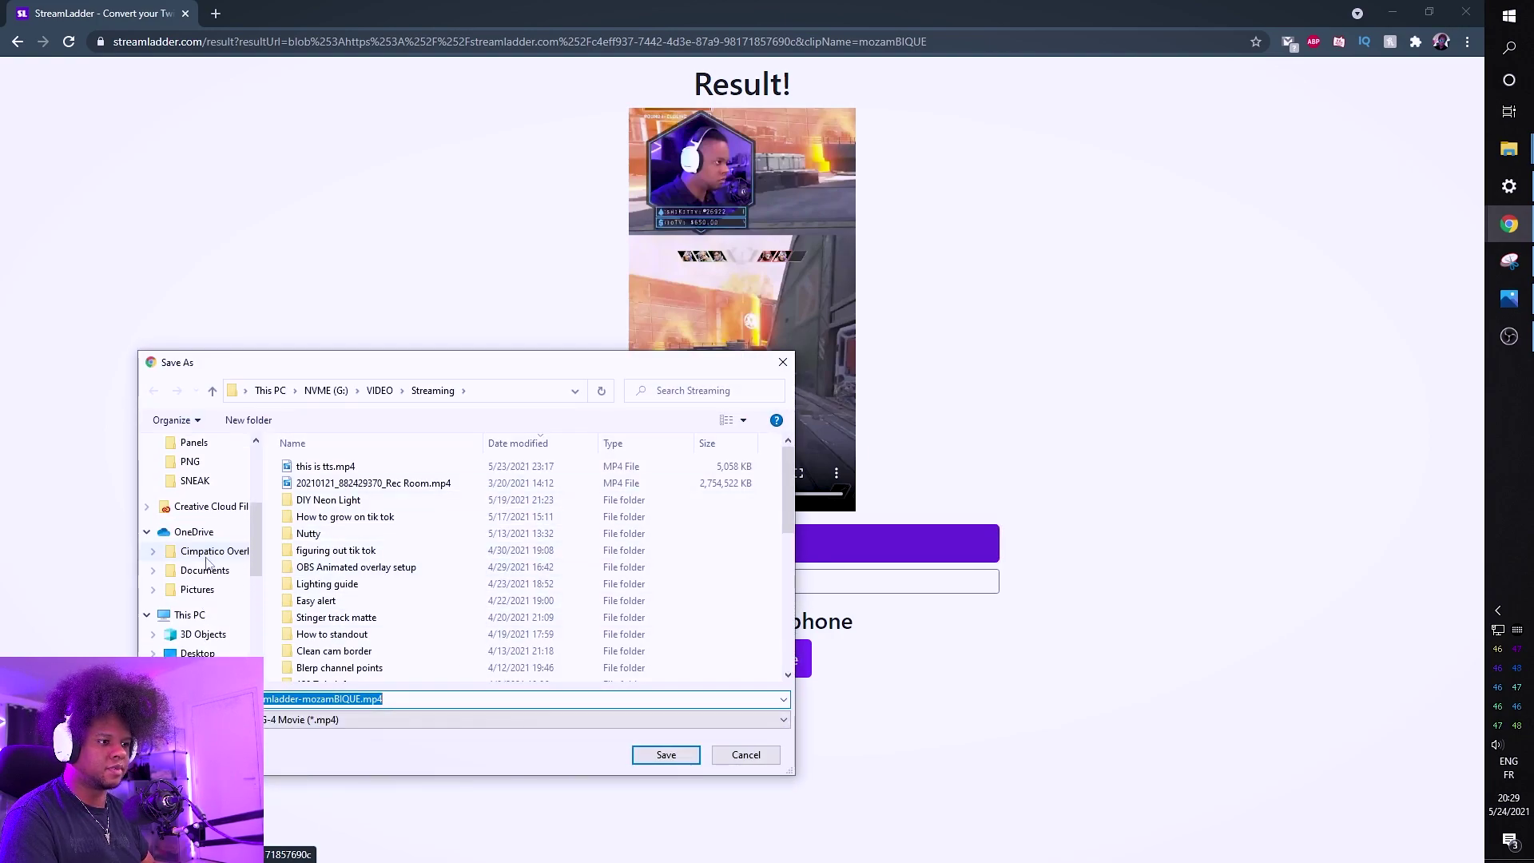
pyautogui.press('Return')
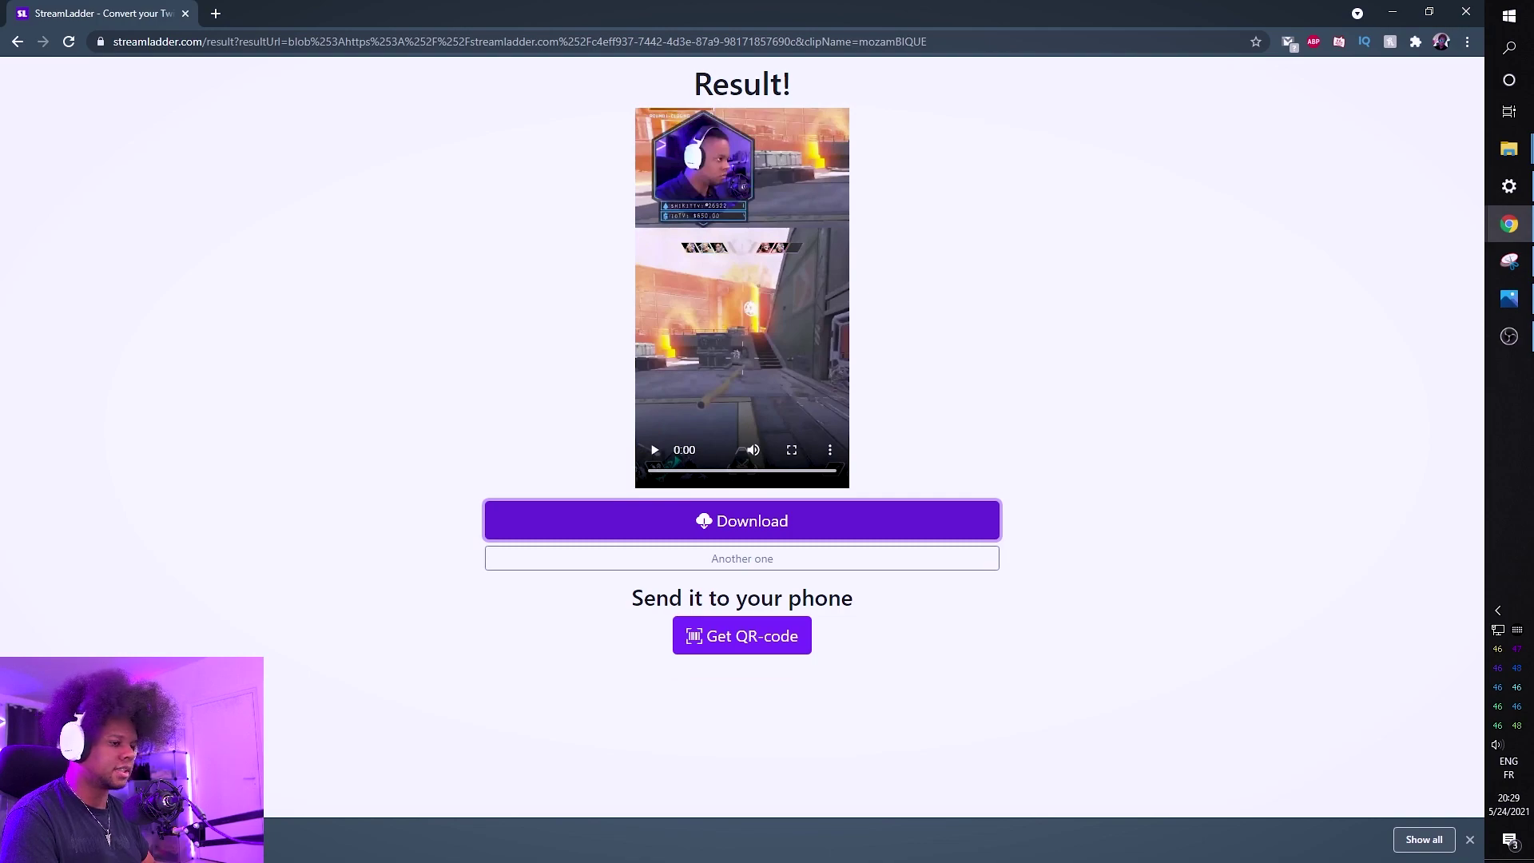
pyautogui.click(240, 840)
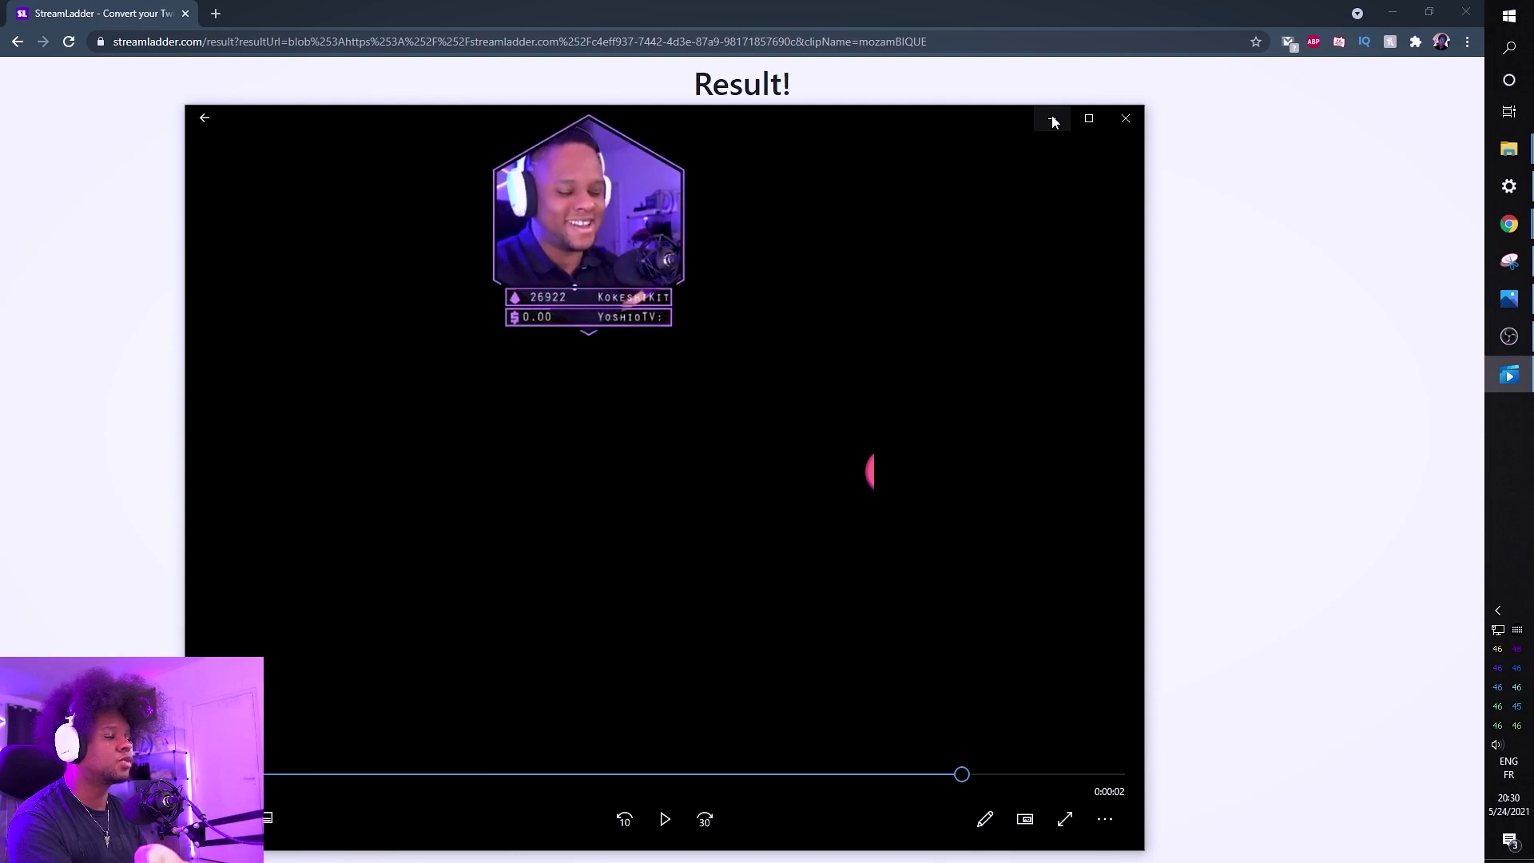
pyautogui.click(1053, 121)
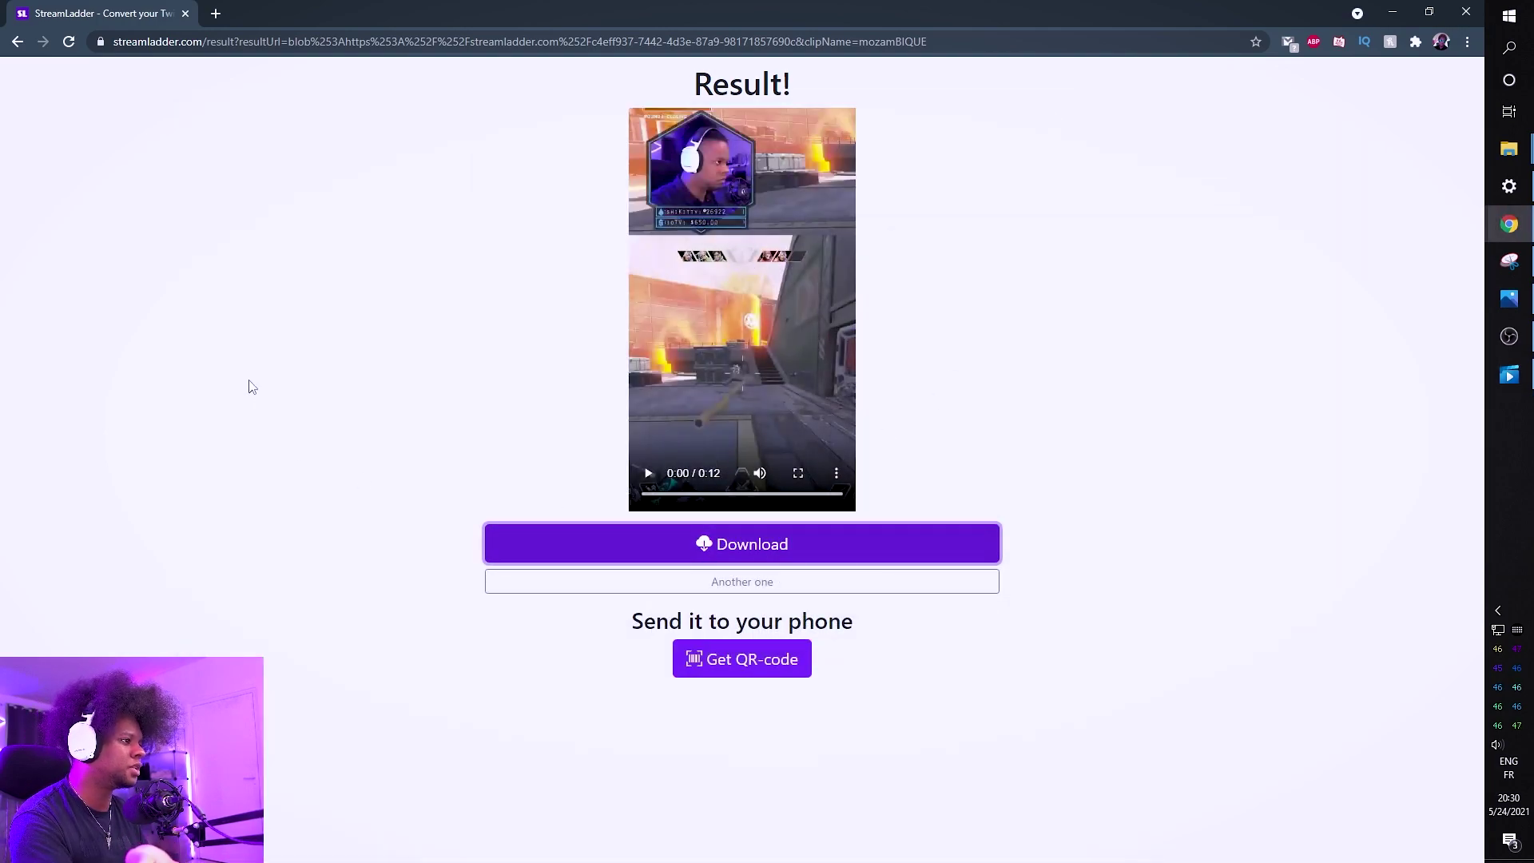